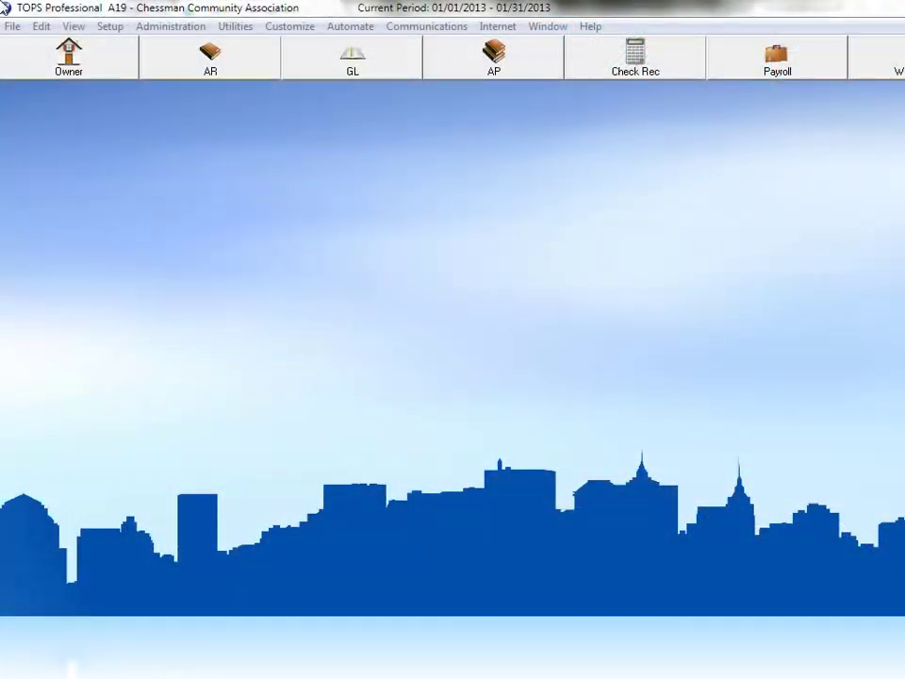
Show the Apply Charges options in the AR module.
click(213, 66)
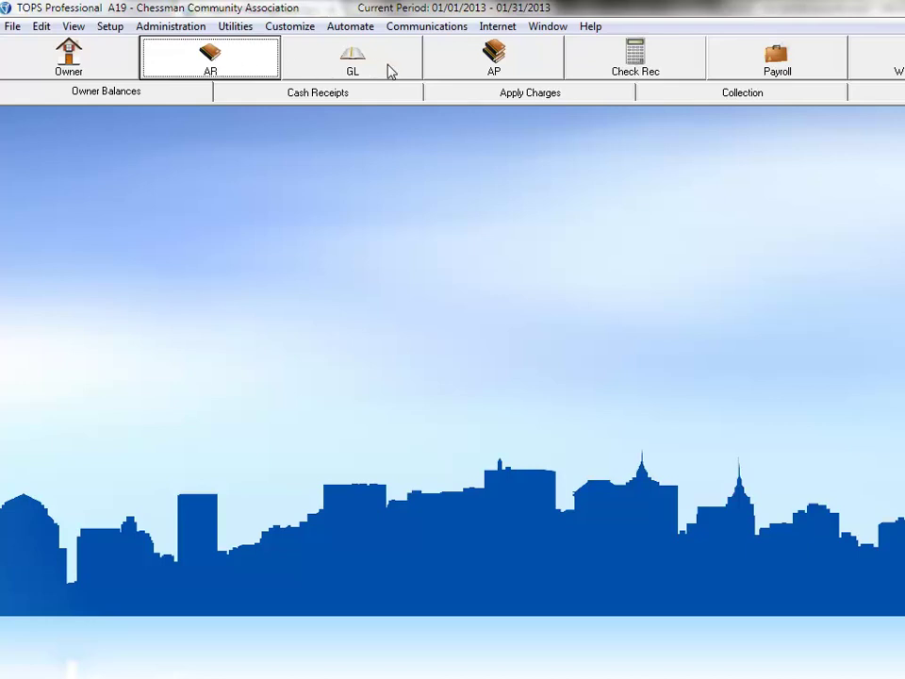
click(507, 94)
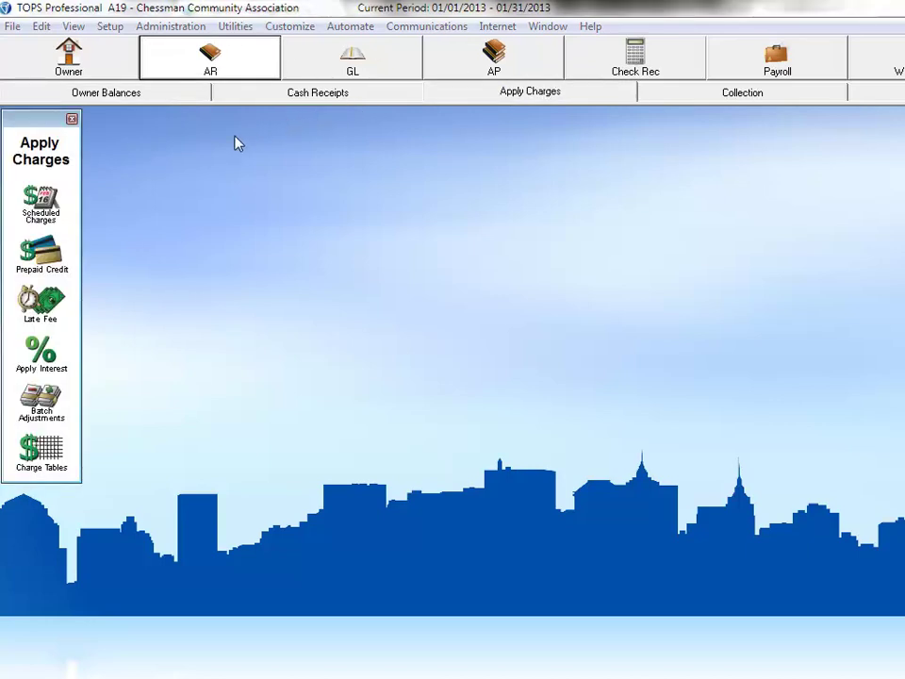
Open charge table A1 and replace its ASSESSMENT title with 'Association Fee'.
click(41, 451)
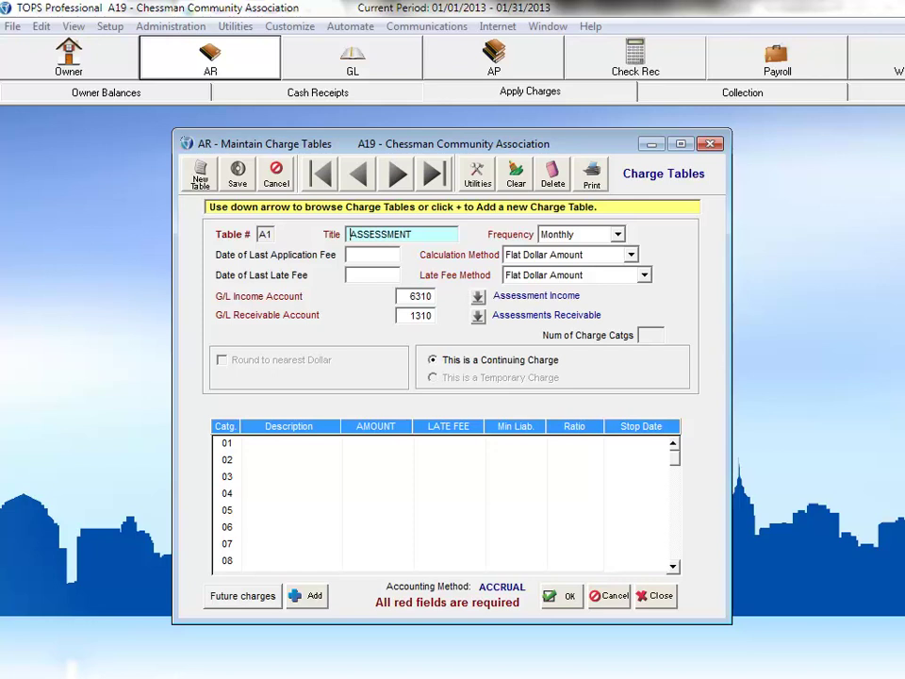
click(48, 444)
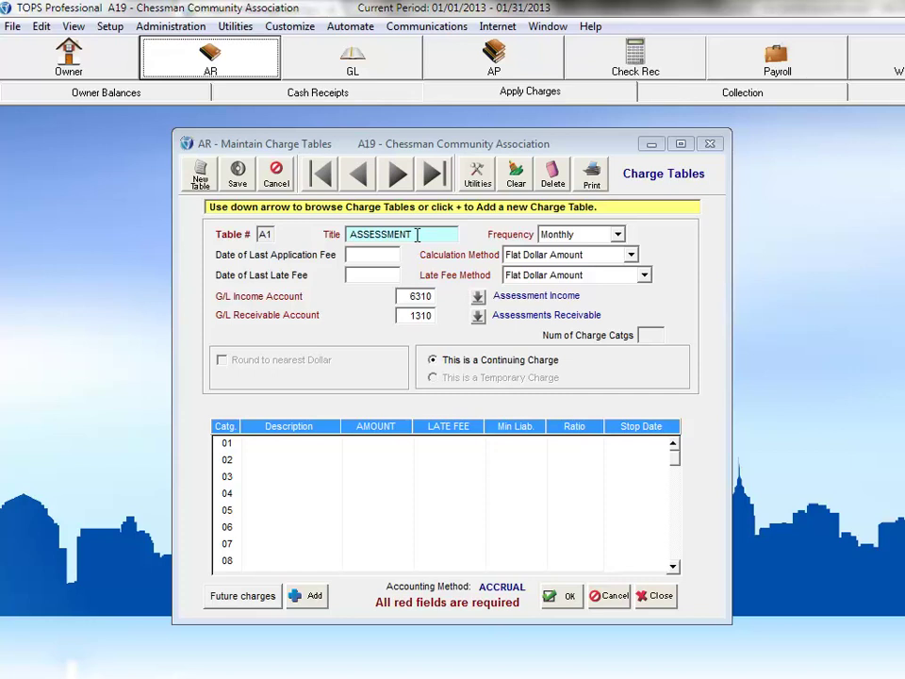
drag(416, 235, 327, 235)
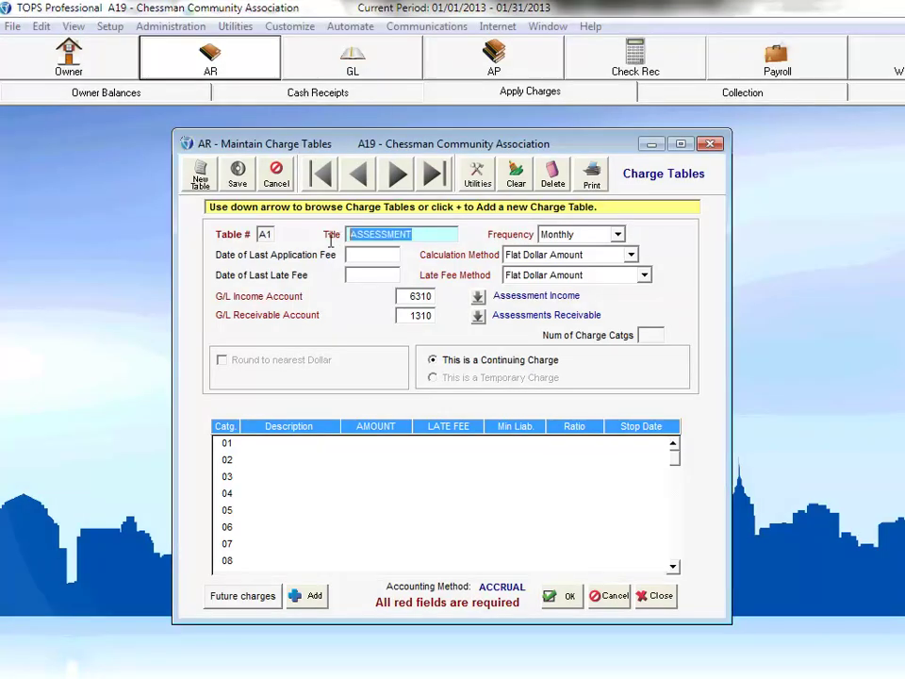
text(Associati)
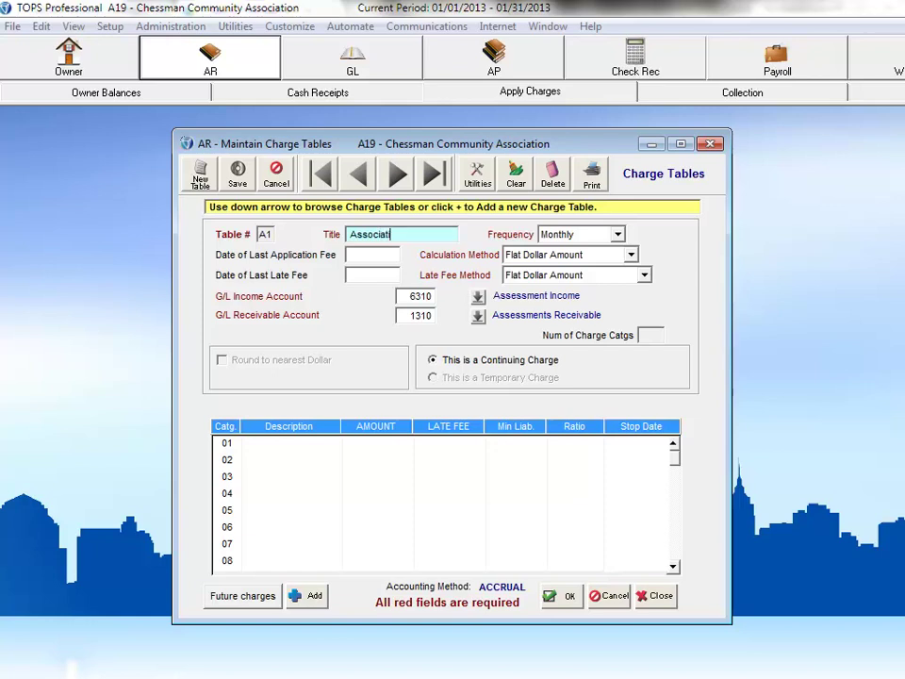
text(on Fee)
click(618, 235)
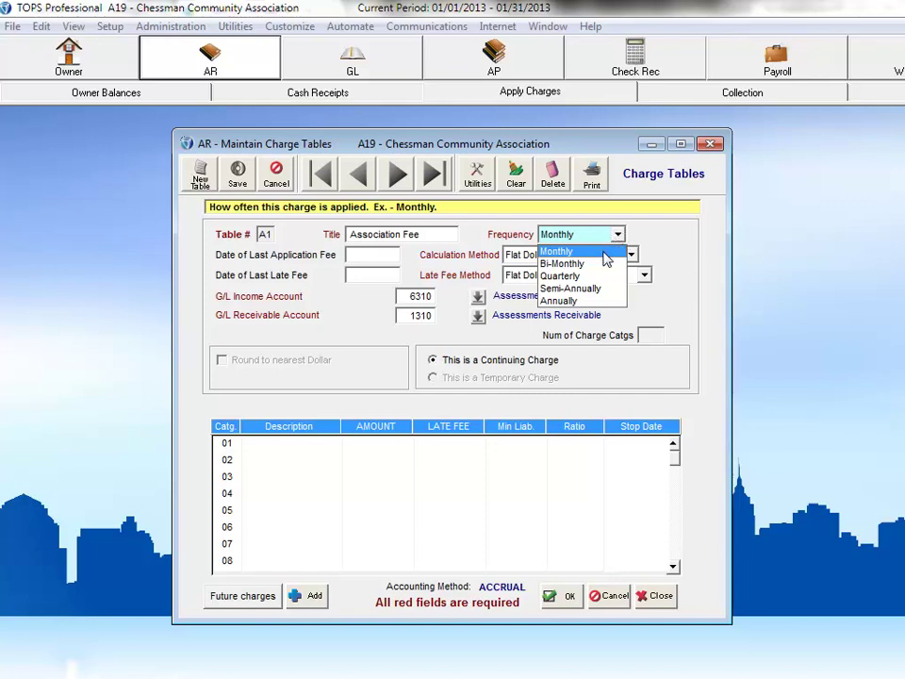
click(605, 252)
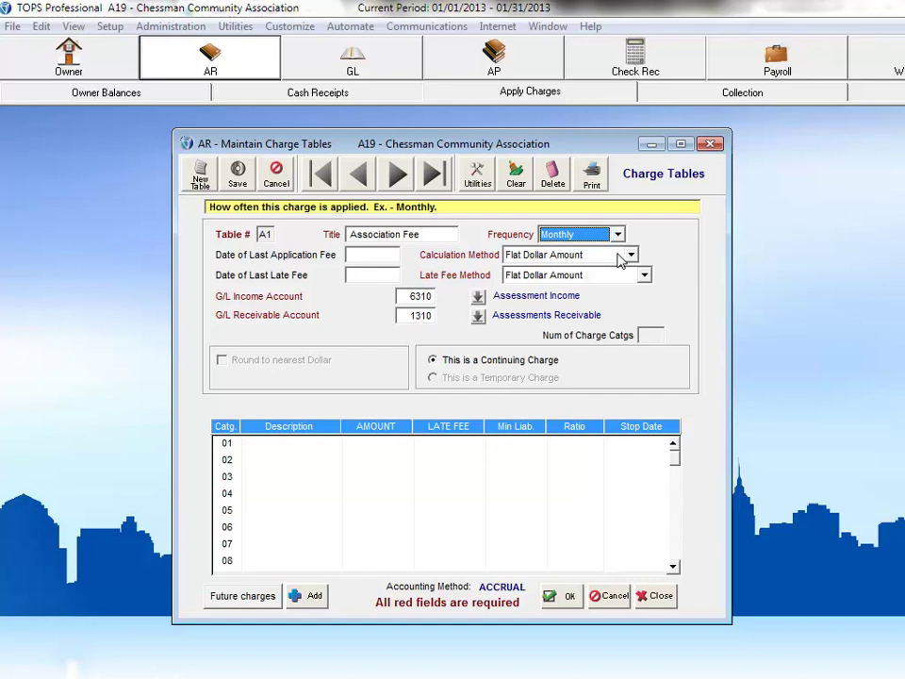
click(629, 257)
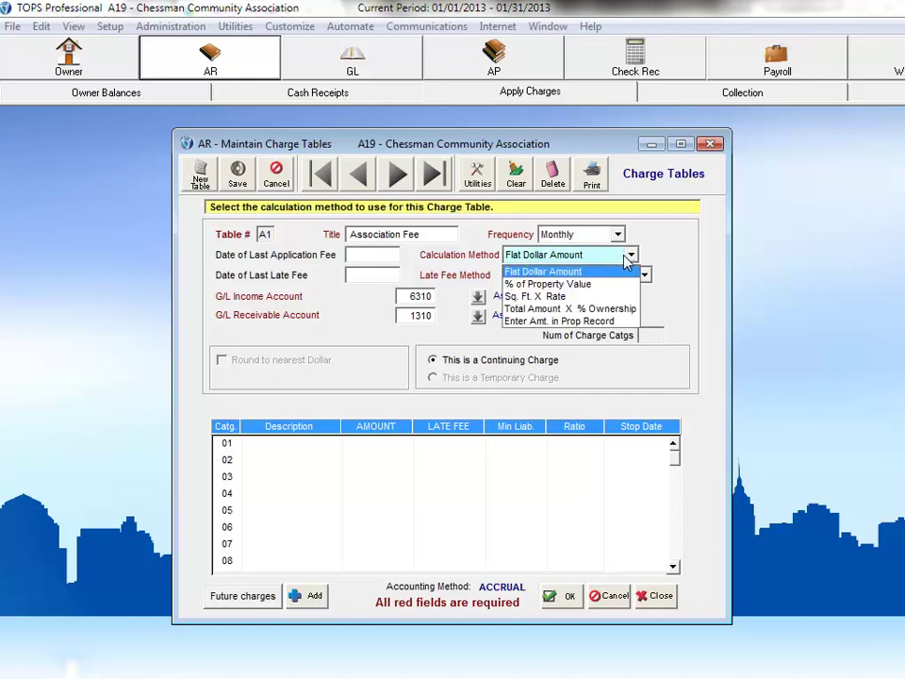
click(625, 272)
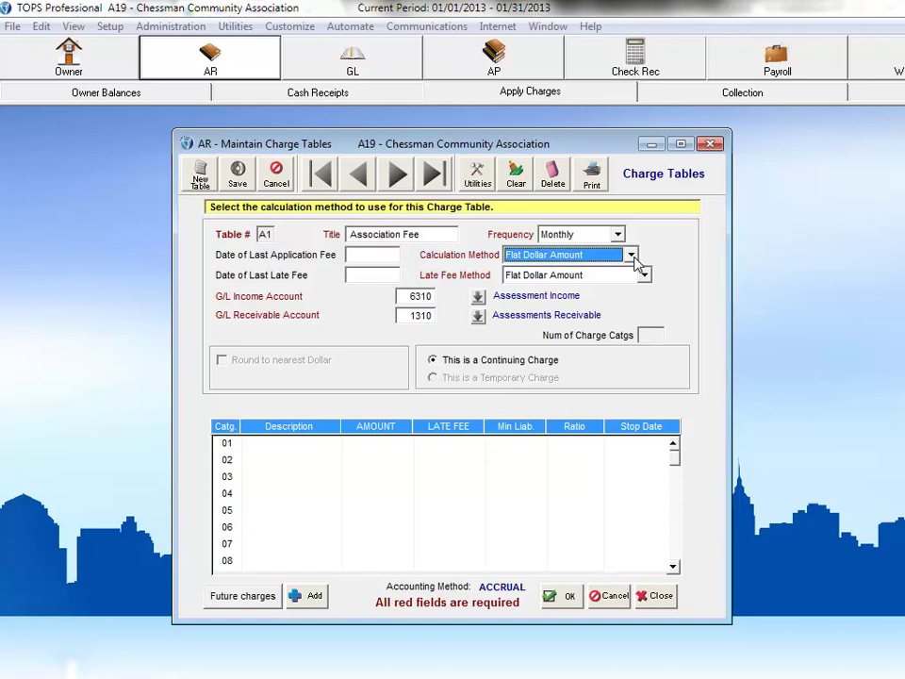
Change the calculation method from % of Property Value to Sq. Ft. X Rate.
click(631, 255)
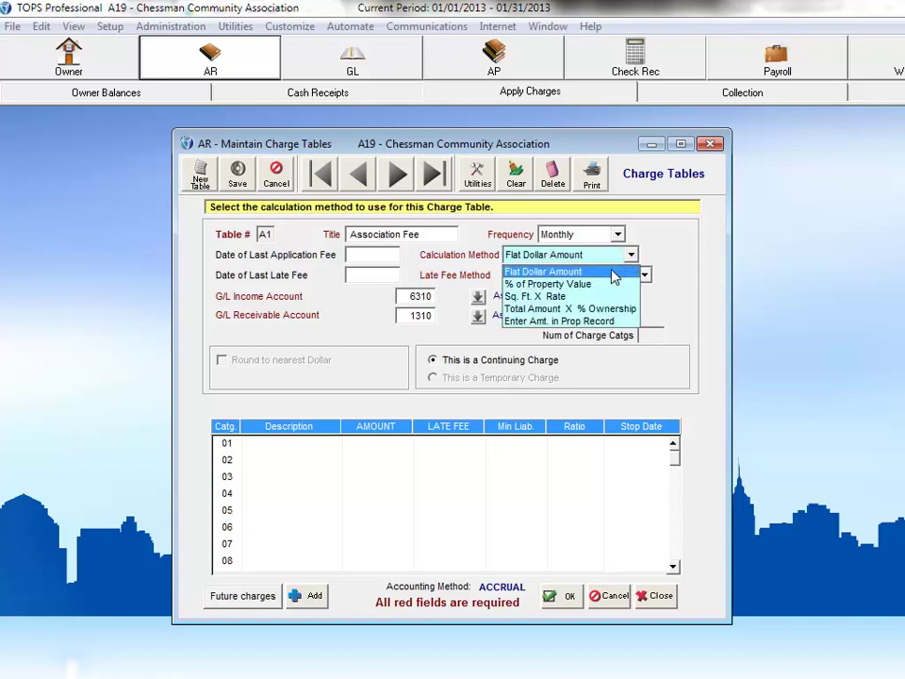
click(609, 283)
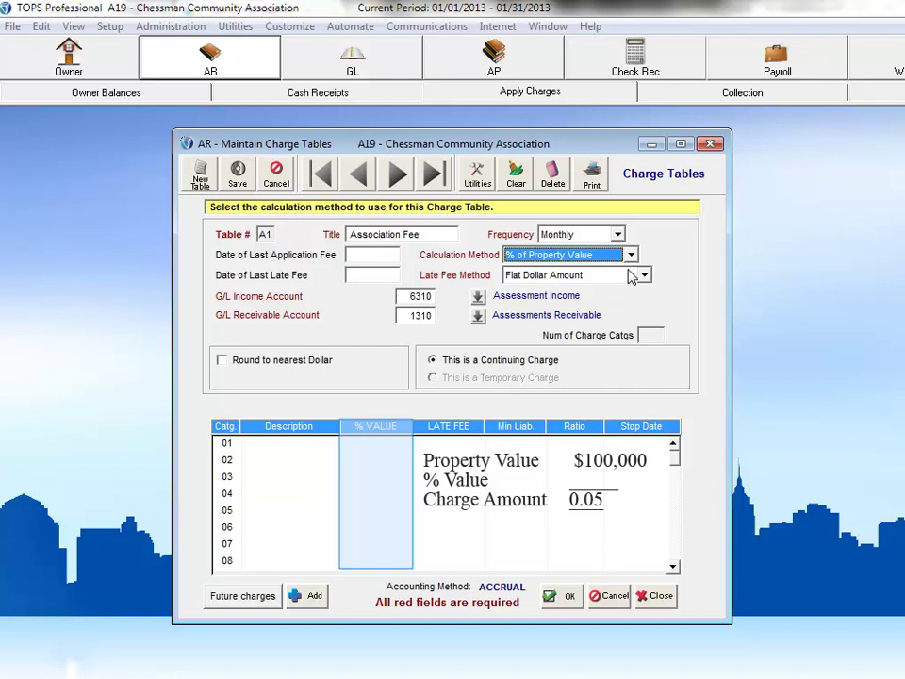
click(631, 257)
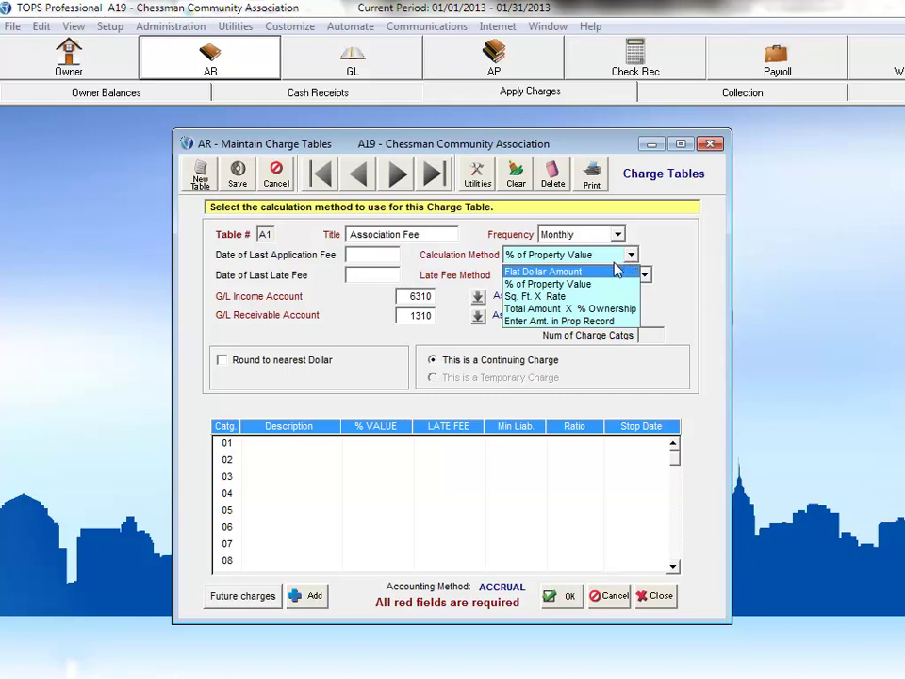
click(603, 296)
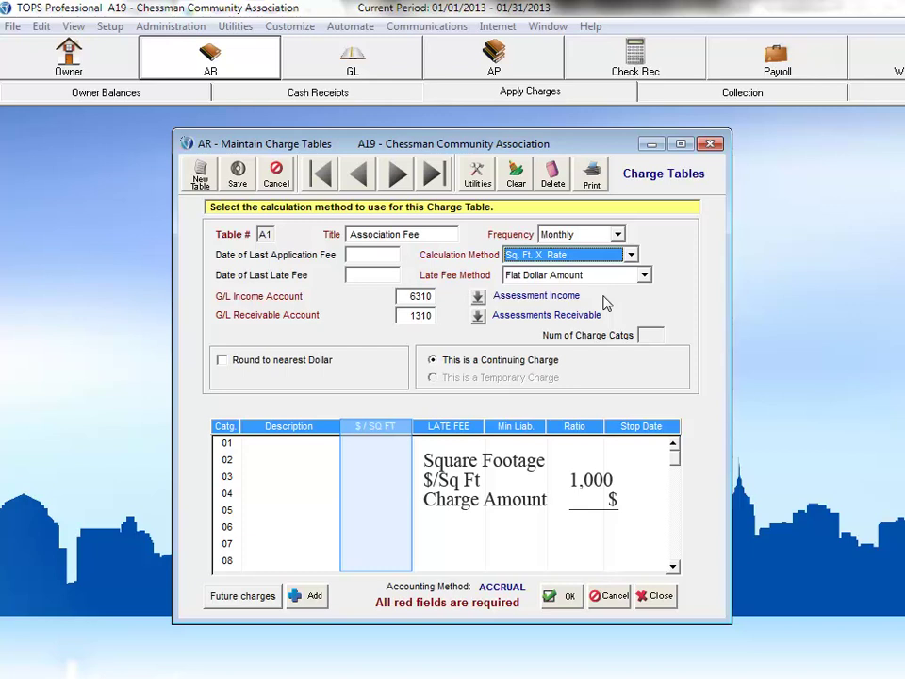
Set the calculation method to Total Amount X % Ownership, making the rate column AMOUNT.
click(630, 255)
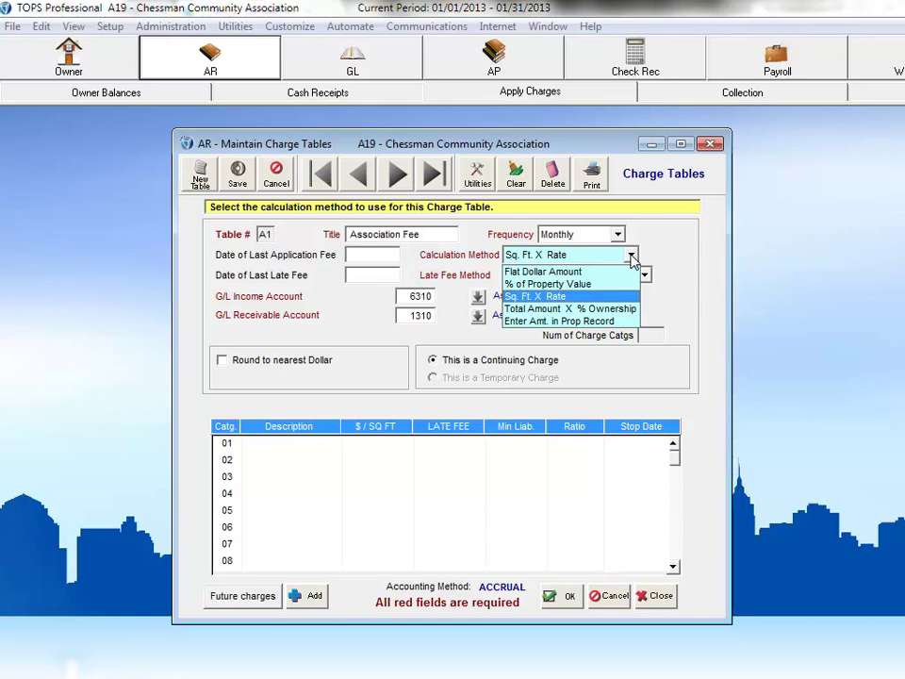
click(617, 310)
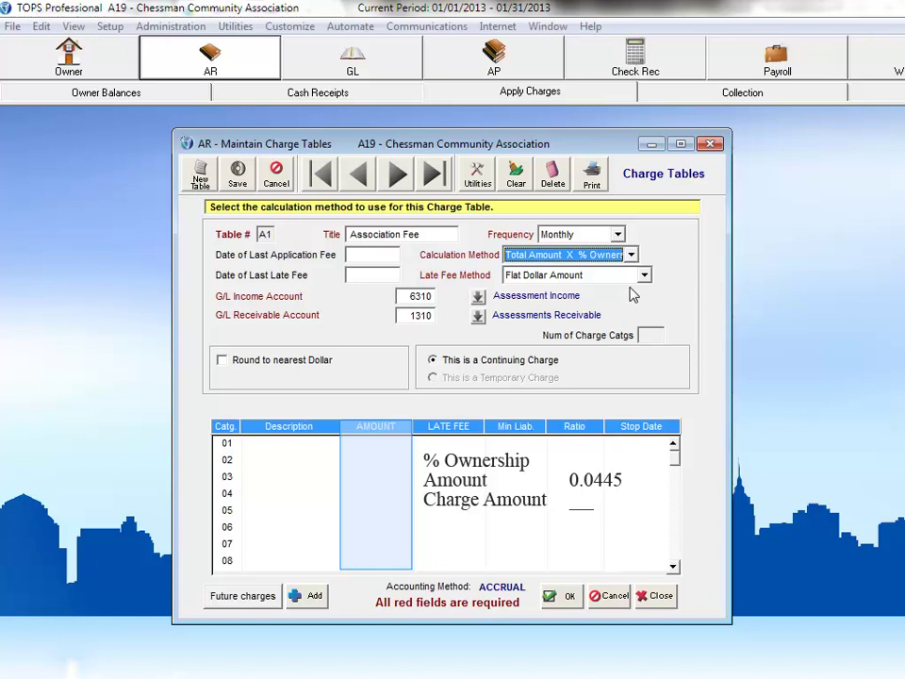
click(630, 255)
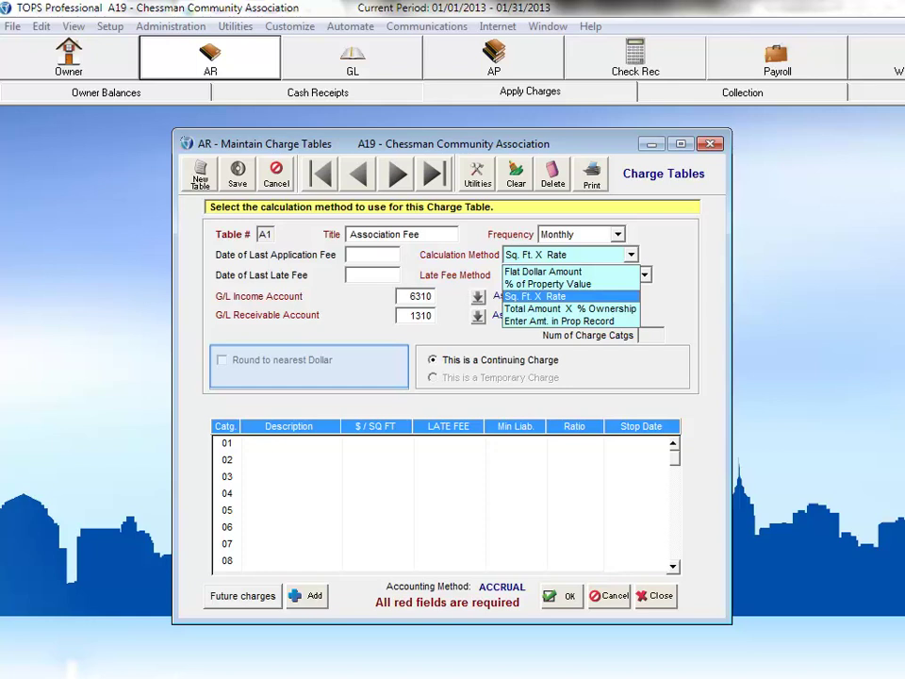
key(Down)
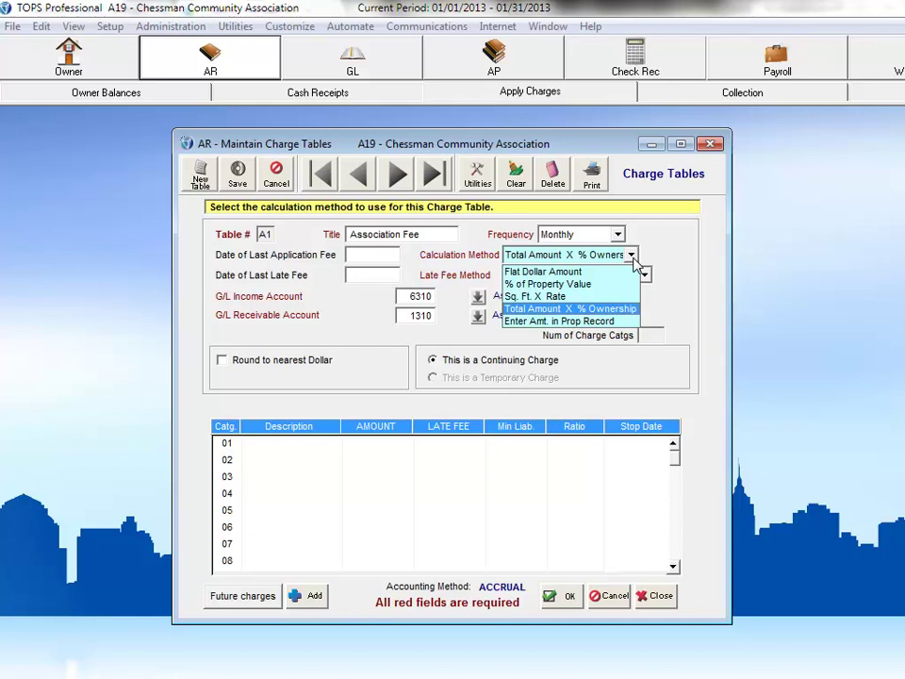
Try the property-record amount method, then return the calculation method to Flat Dollar Amount.
click(608, 321)
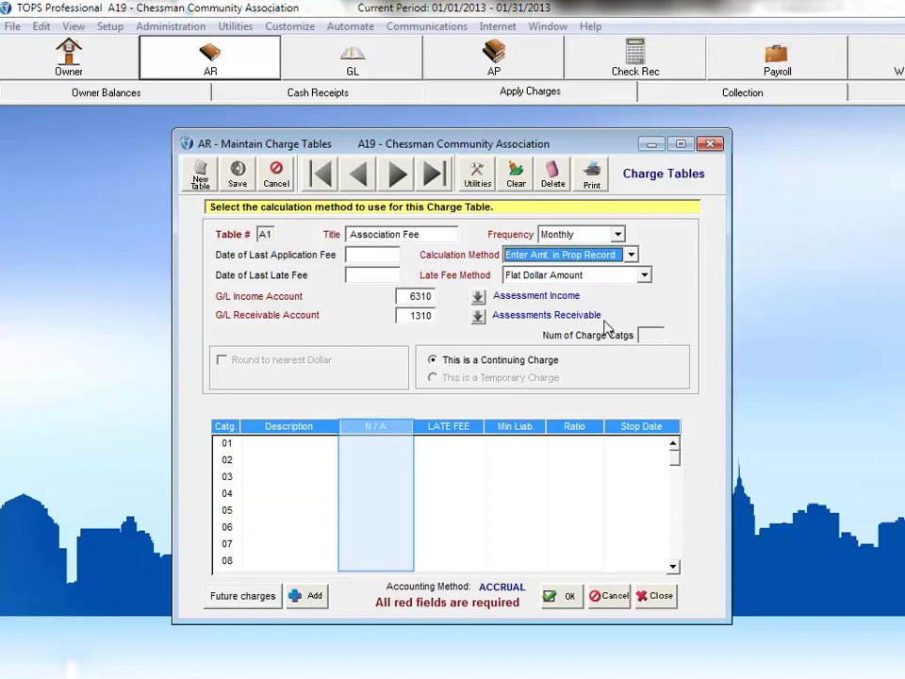
click(631, 255)
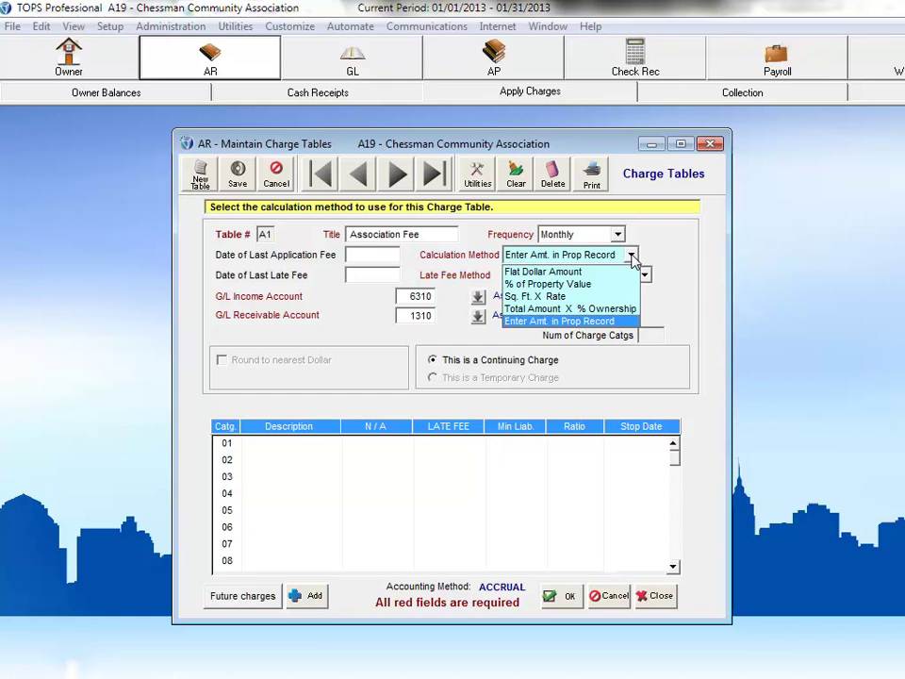
click(586, 272)
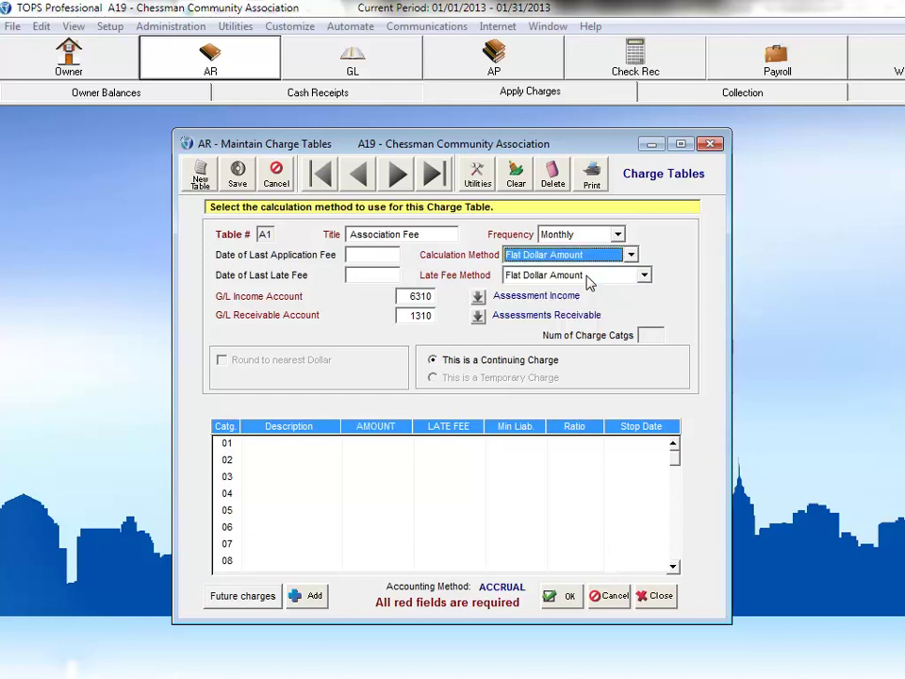
Set the late fee method to Percentage of Unpaid Balance.
click(644, 276)
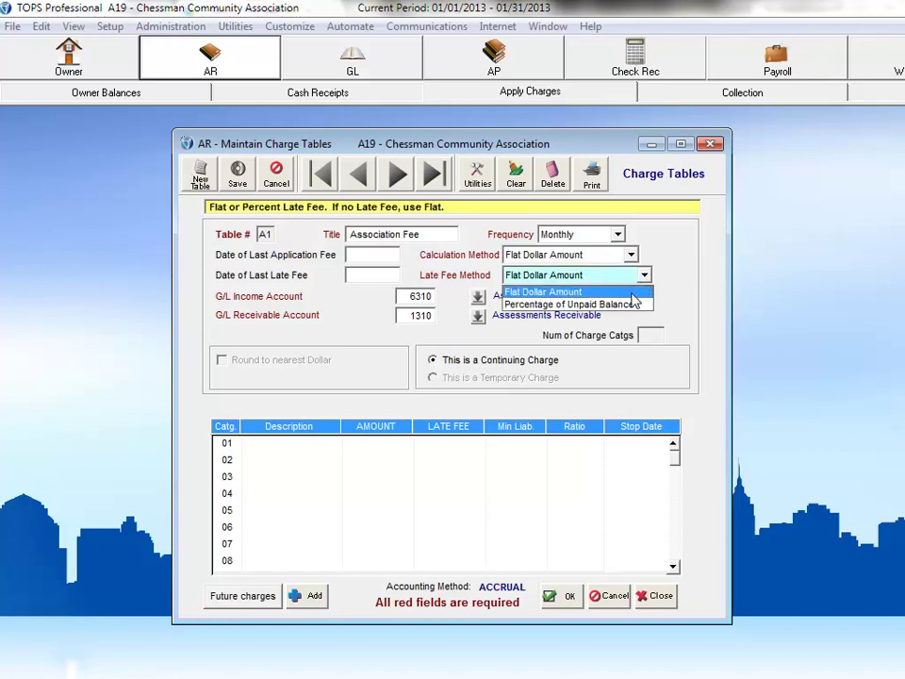
key(Escape)
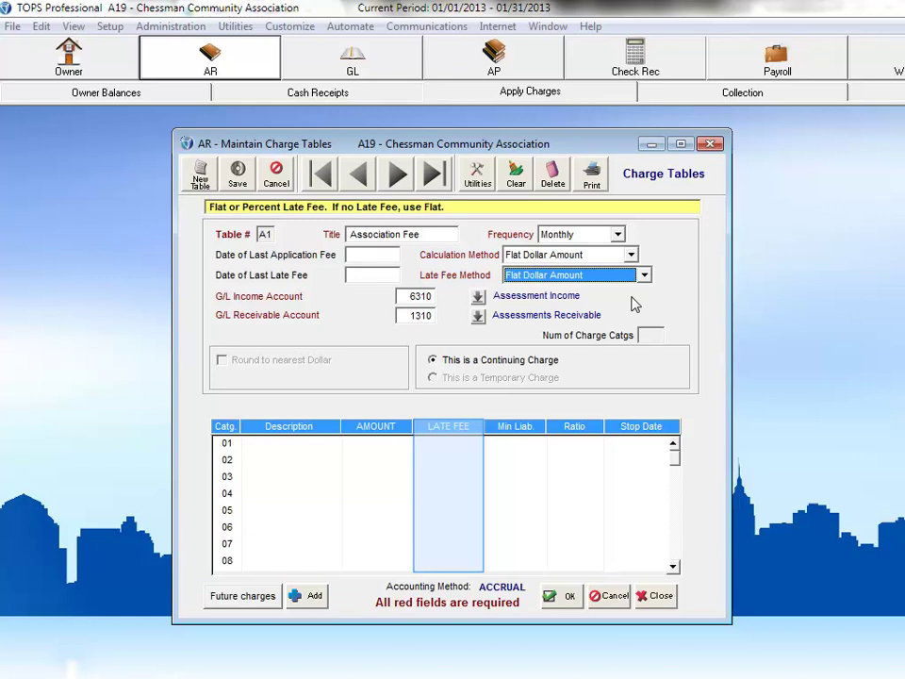
click(644, 276)
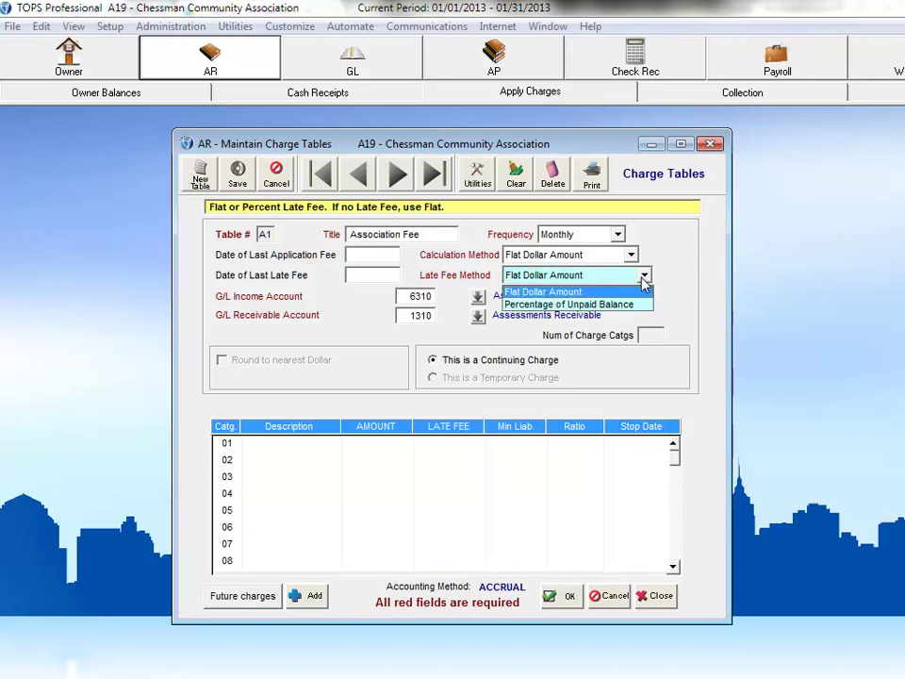
click(625, 304)
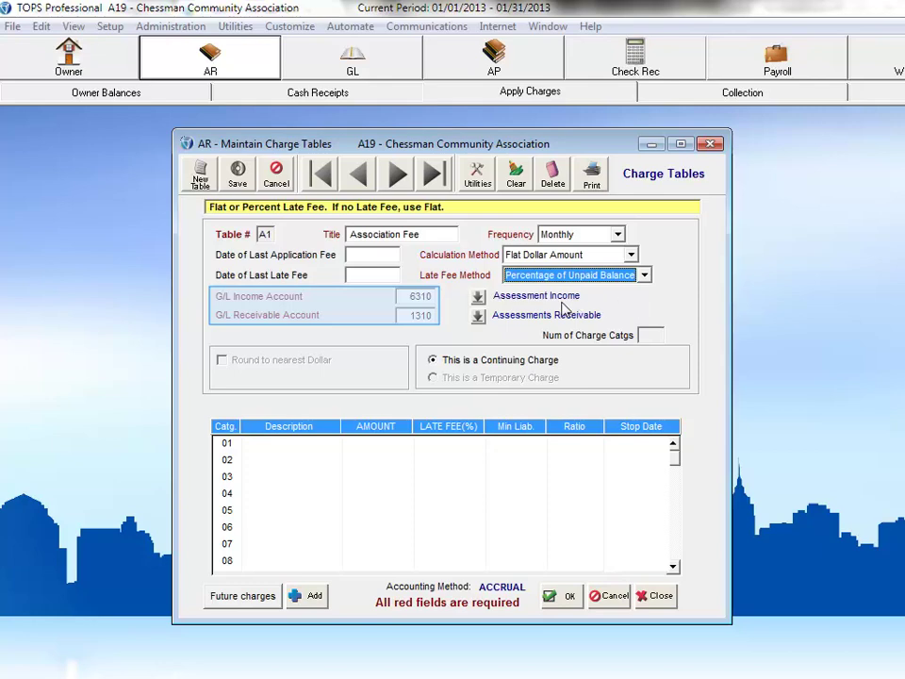
Search accounts for 'assess' and set G/L receivable to 01310 Assessments Receivable.
click(478, 317)
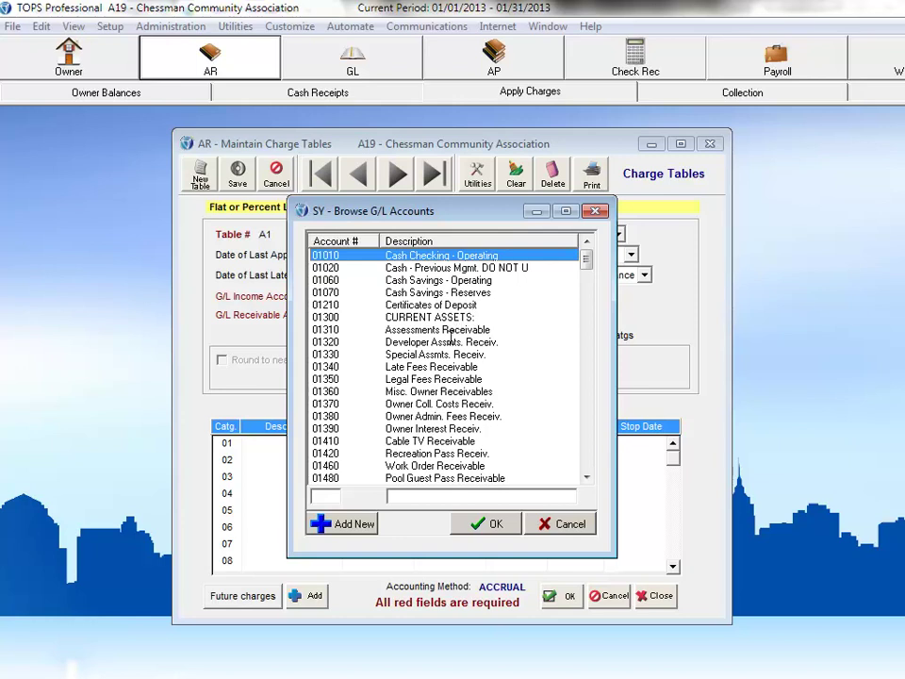
click(481, 496)
text(assess)
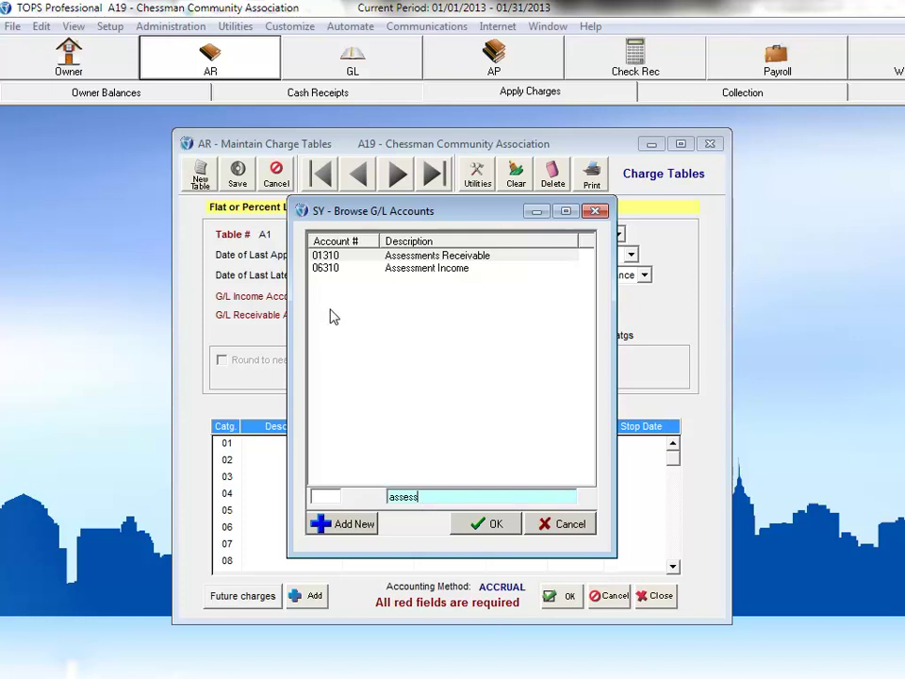
click(328, 256)
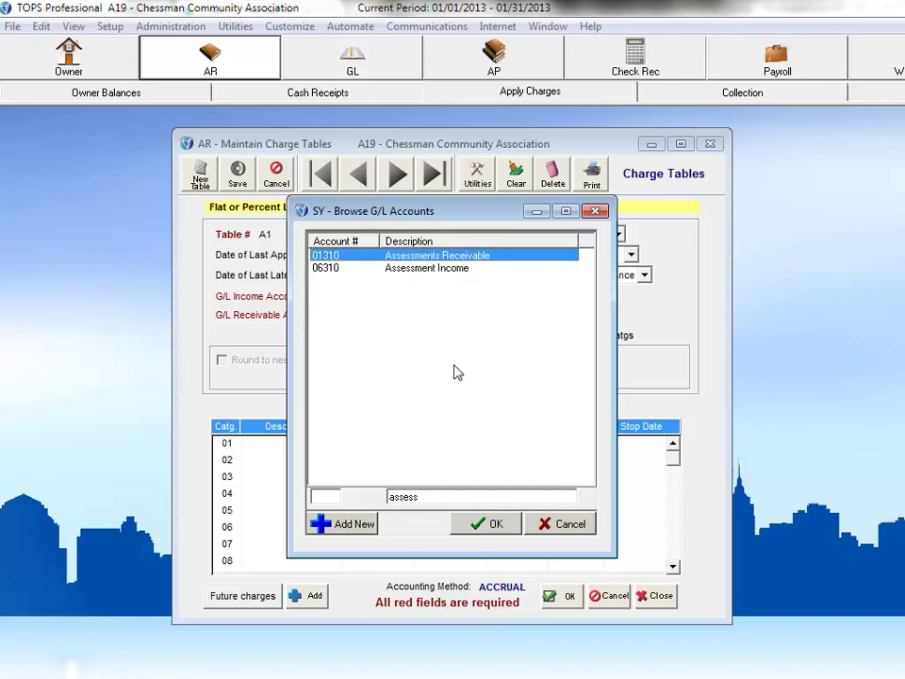
click(476, 529)
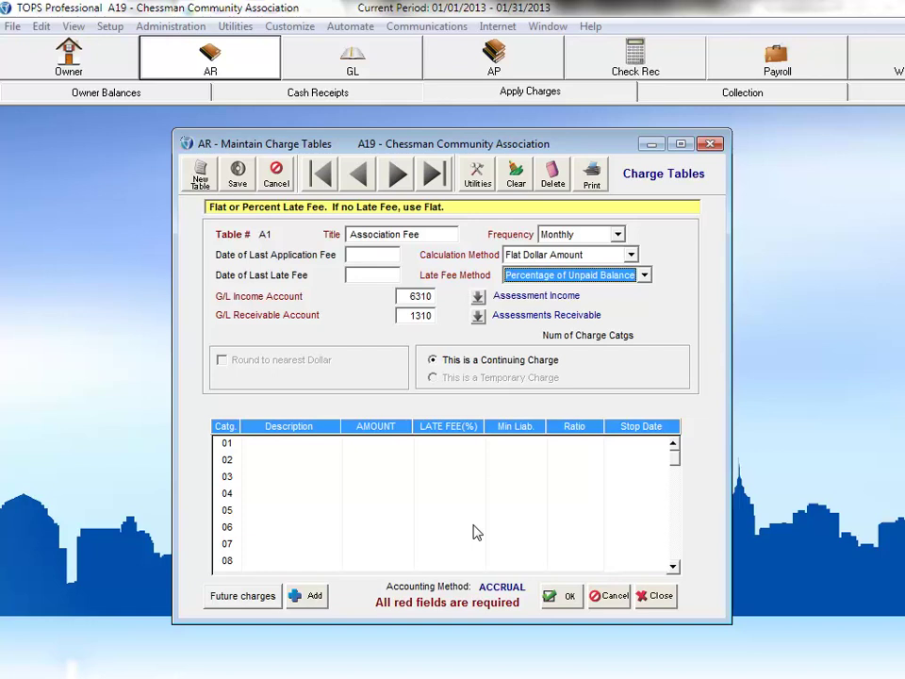
Fill row 01 with 2BR/1BA: amount 200, late fee 25%, minimum liability 200.
click(266, 445)
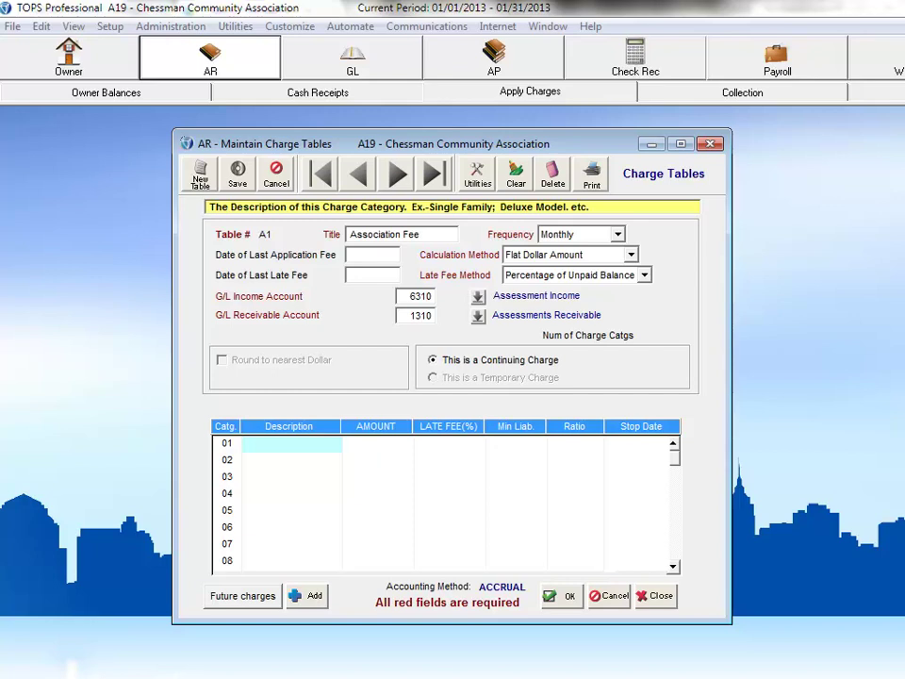
text(2BR/1BA)
key(Tab)
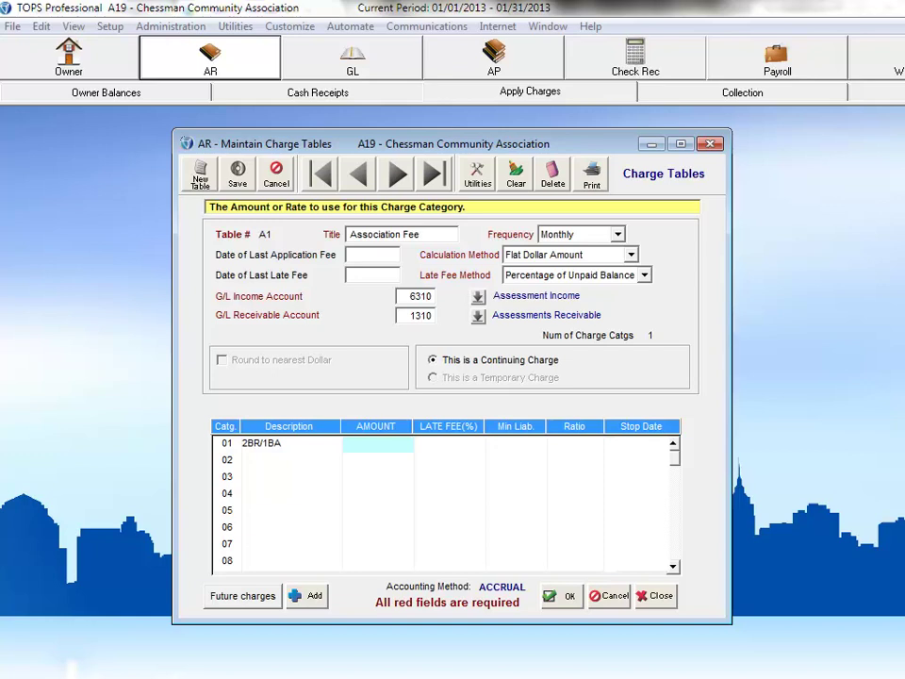
text(200)
key(Tab)
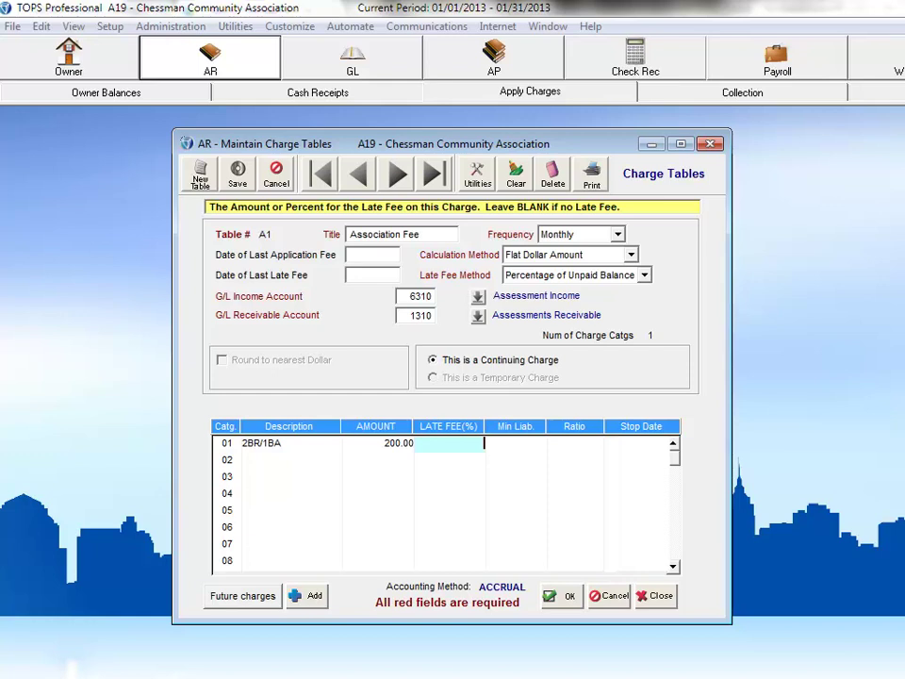
text(25)
key(Tab)
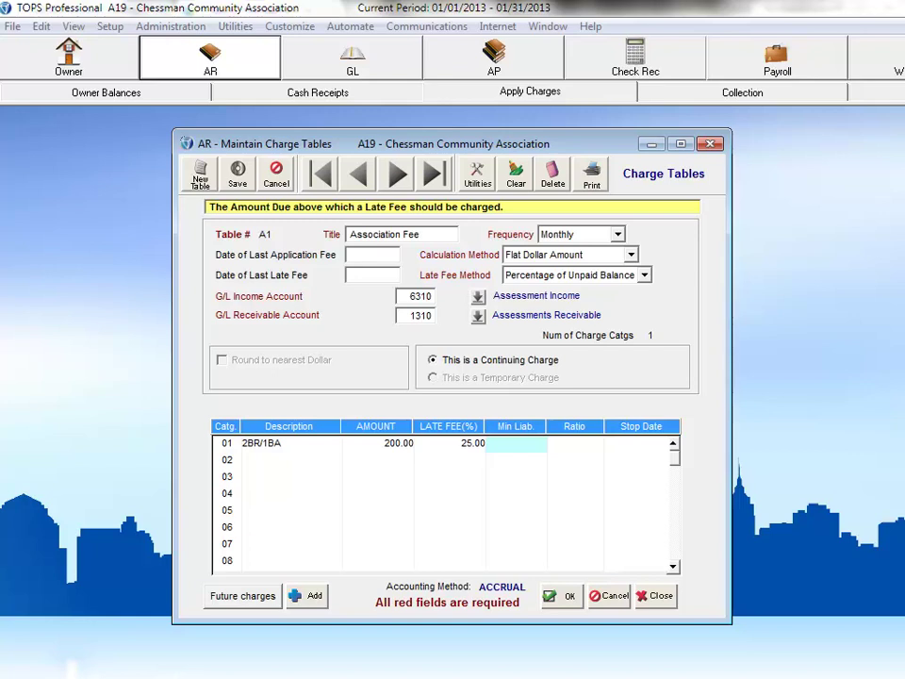
text(200)
Fill row 02 with 2BR/2BA: amount 250, late fee 25%, minimum liability 250.
click(257, 461)
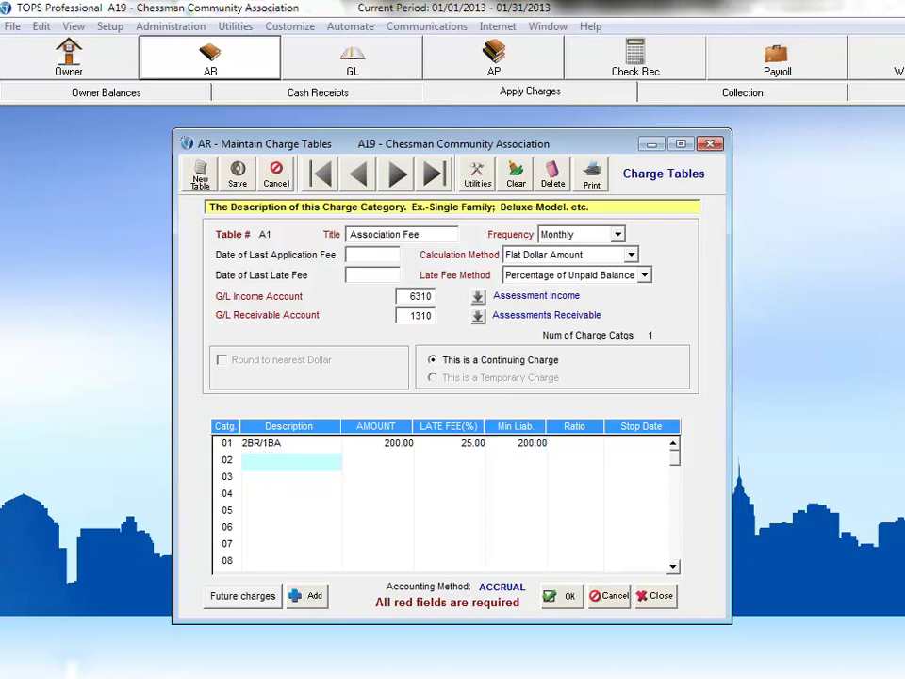
text(2BR/2BA)
click(377, 460)
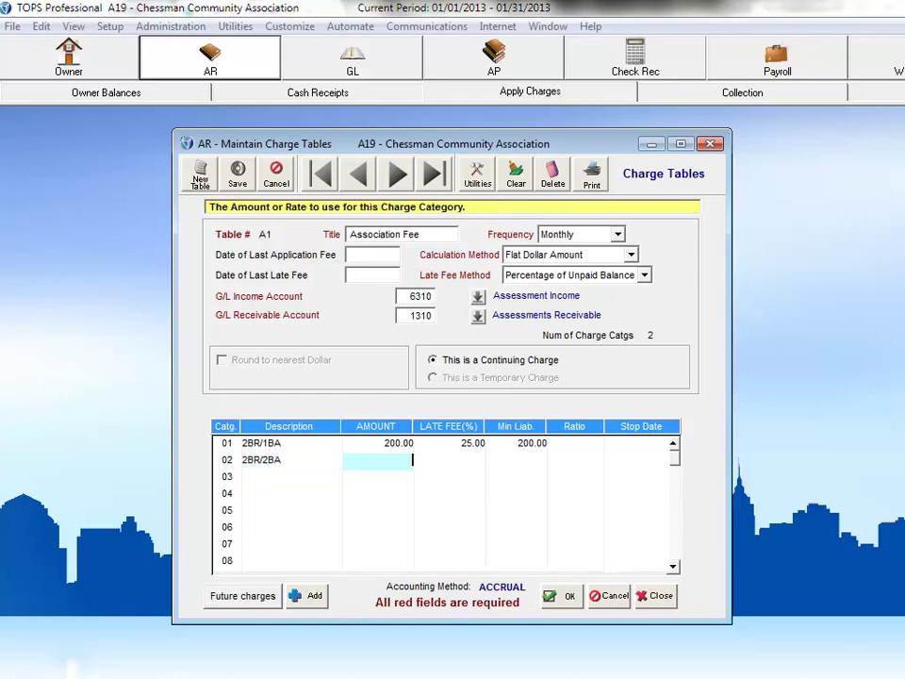
text(250)
click(449, 460)
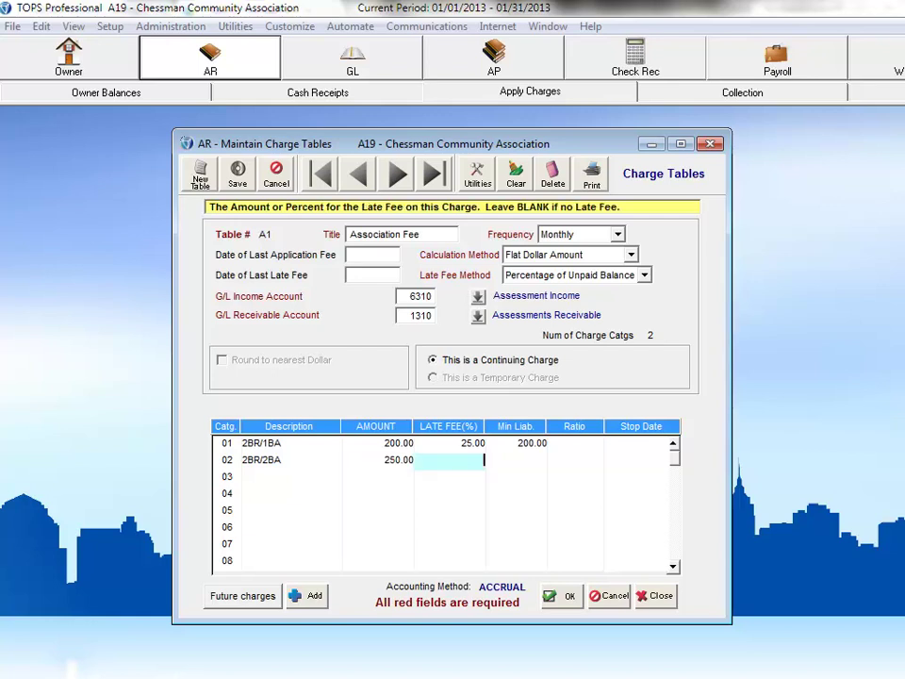
text(25)
key(Tab)
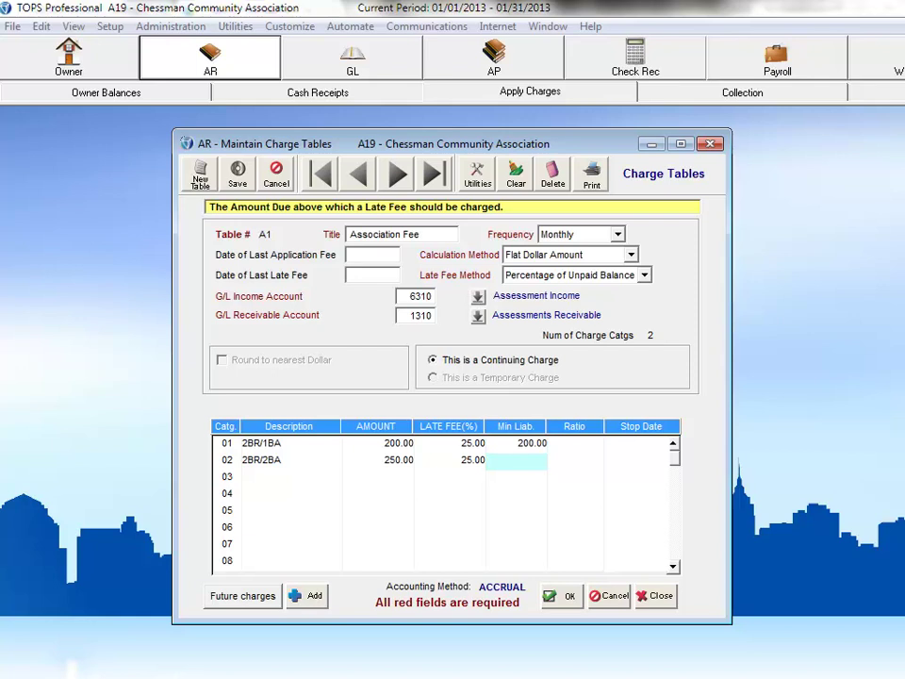
text(250)
Fill row 03 with 3BR/2BA: amount 300, late fee 25%, minimum liability 300.
click(256, 478)
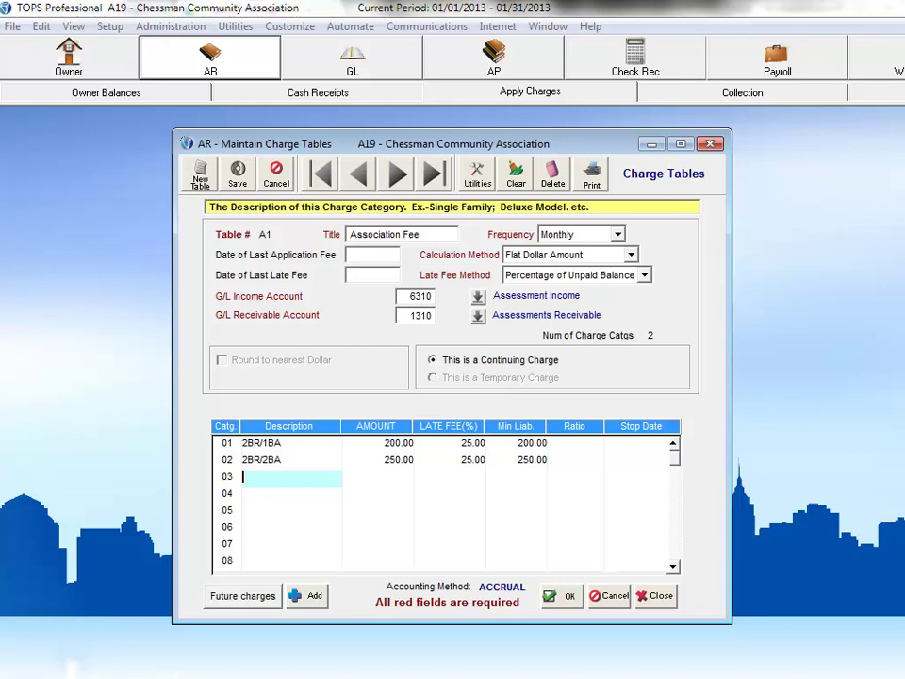
text(3BR/2BA)
key(Tab)
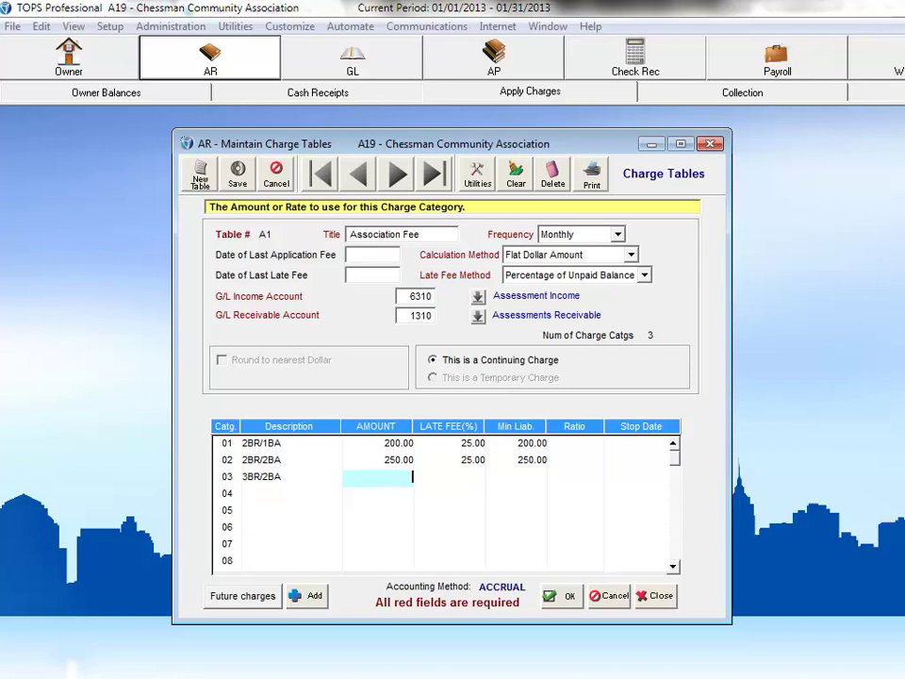
text(300)
key(Tab)
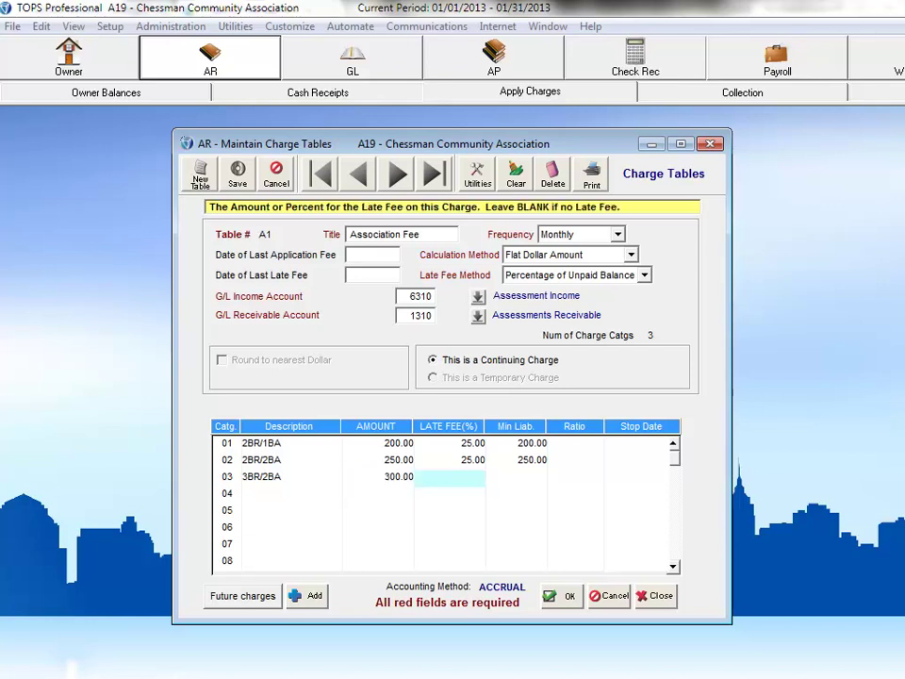
text(25)
key(Tab)
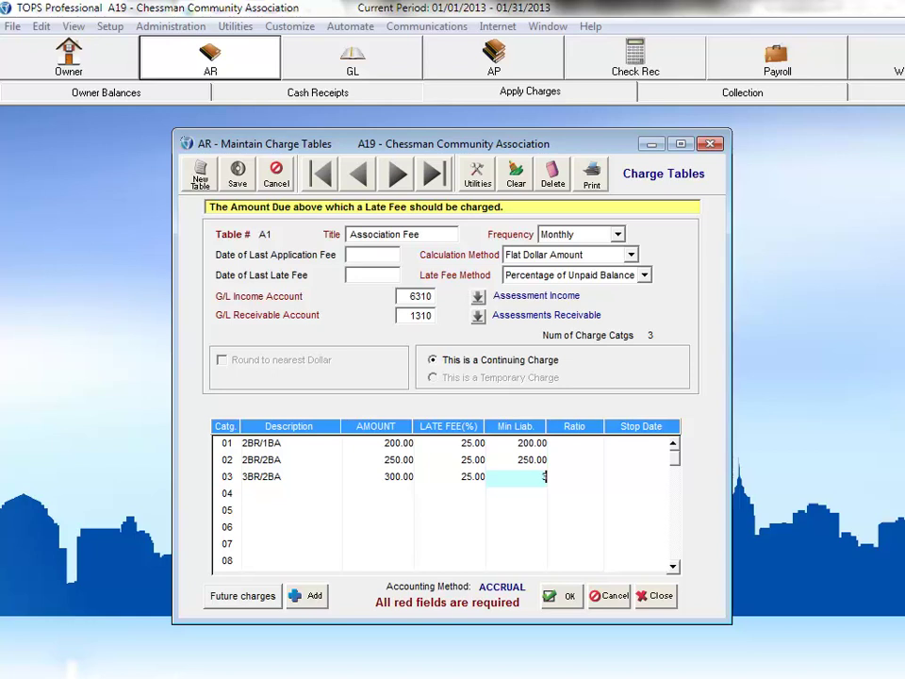
text(300)
key(Tab)
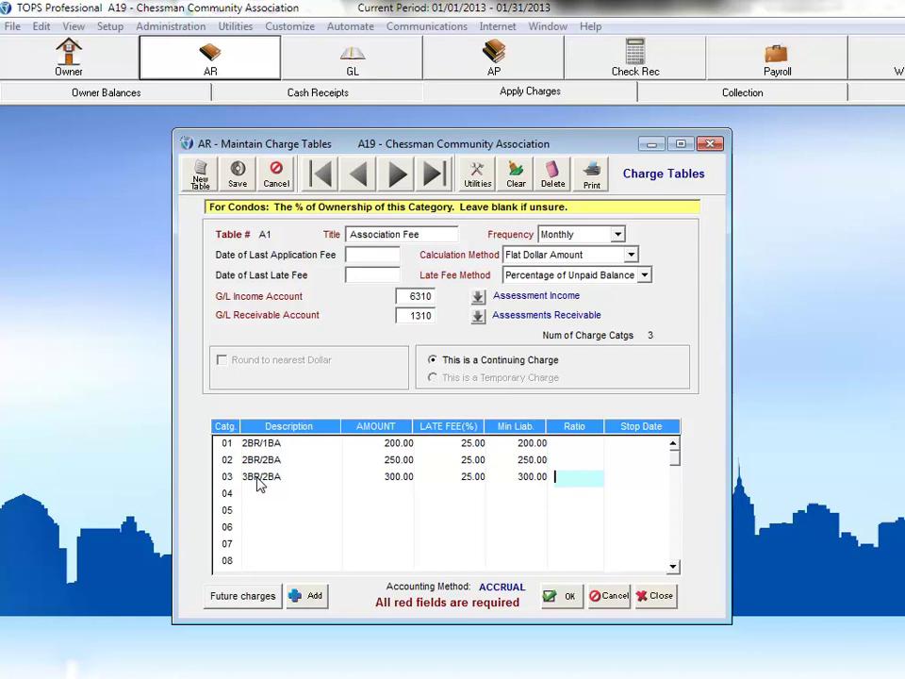
Open Association Fee's future charge amounts/dates and cancel out without entering any.
click(226, 603)
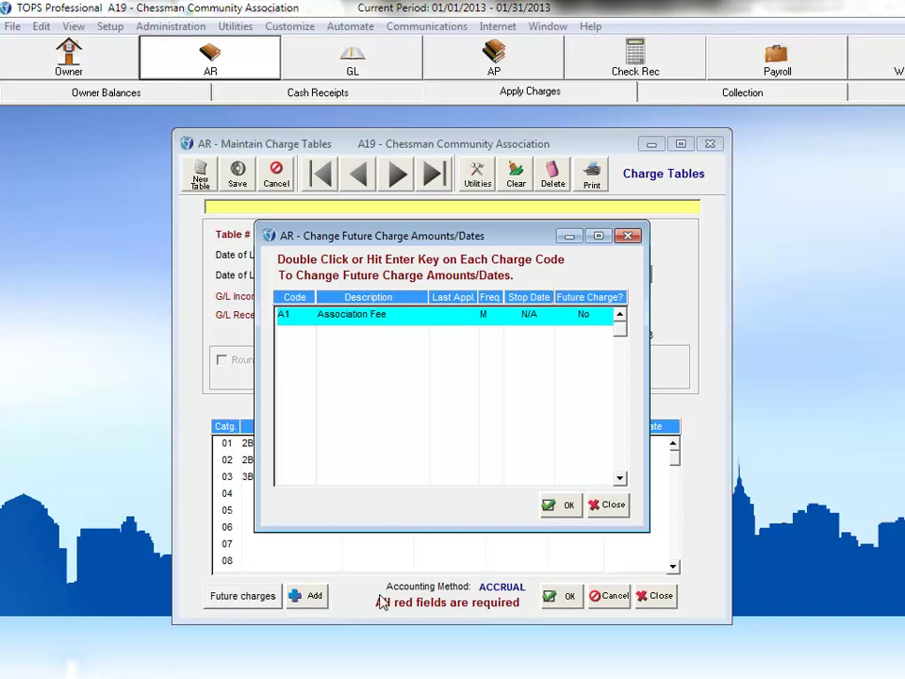
click(566, 506)
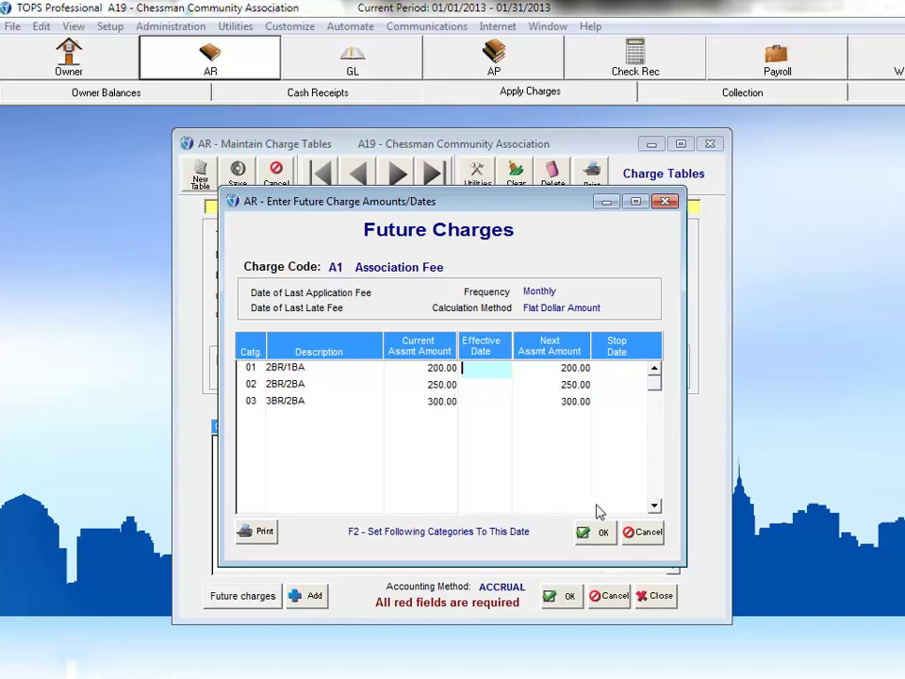
click(642, 532)
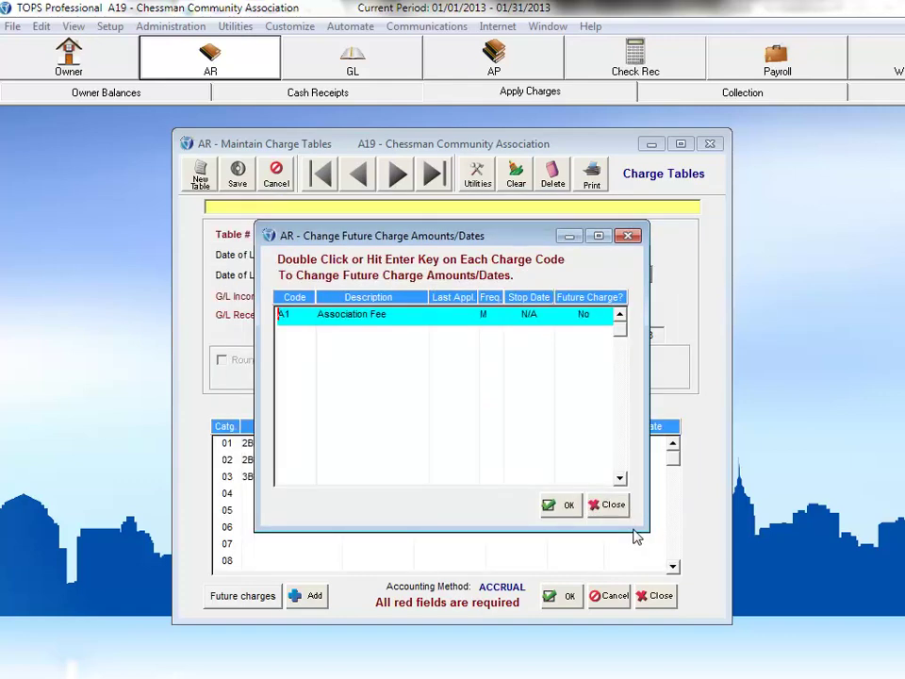
click(606, 505)
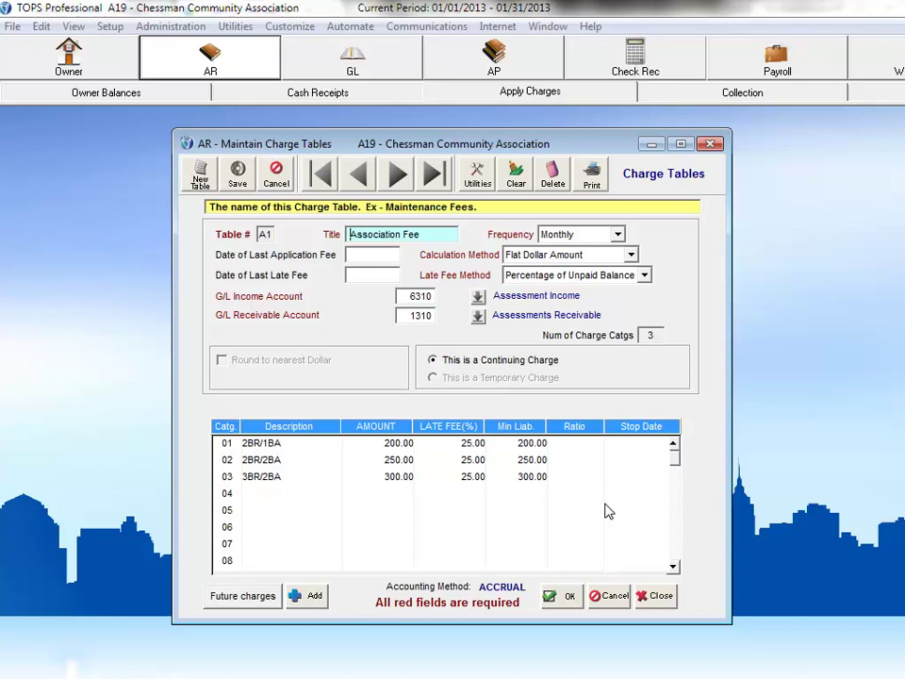
Open Charge Table Utilities and choose Make All Owners Same Charge Category.
click(477, 177)
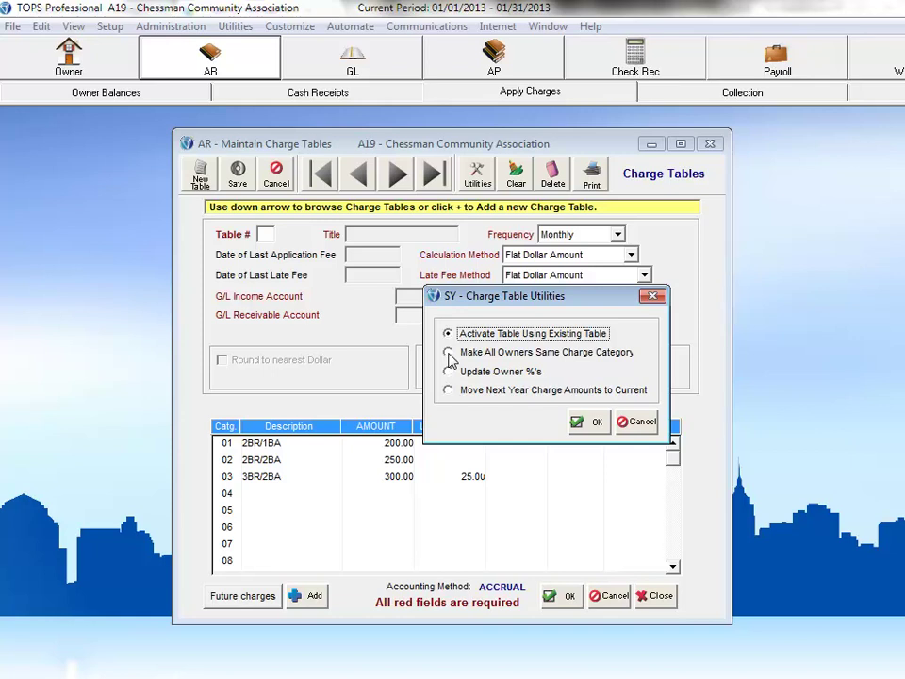
click(448, 353)
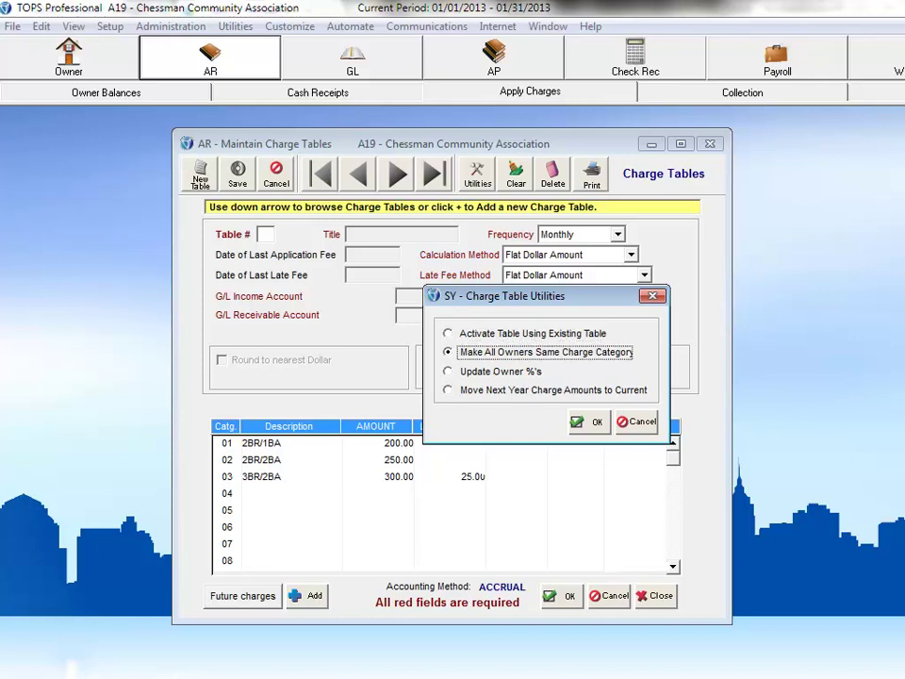
Run the 'Make All Owners Same Charge Category' utility to list categories 2BR/1BA, 2BR/2BA and 3BR/2BA.
click(447, 372)
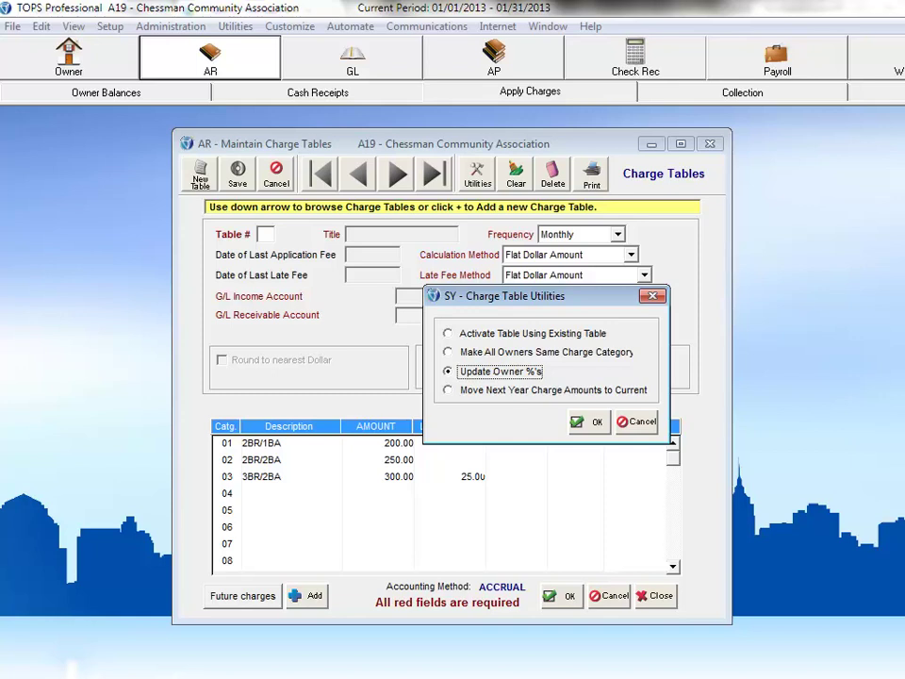
click(447, 390)
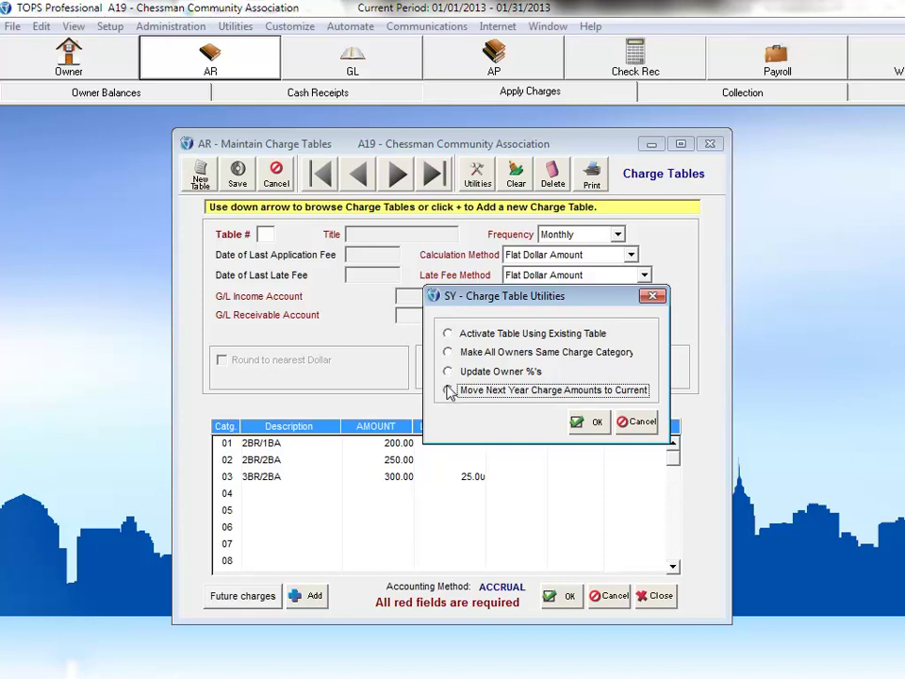
click(448, 354)
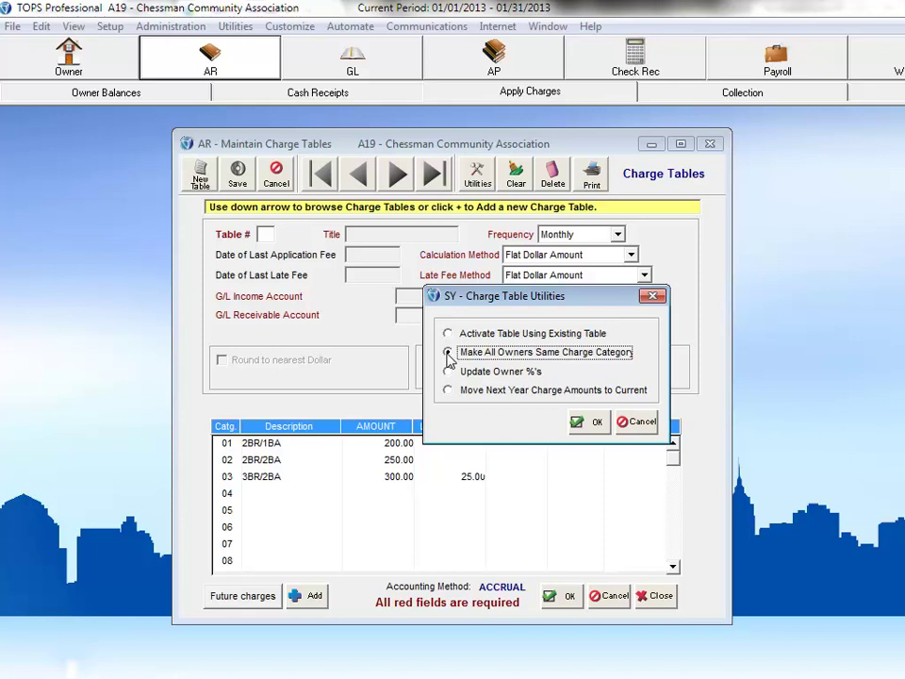
click(593, 421)
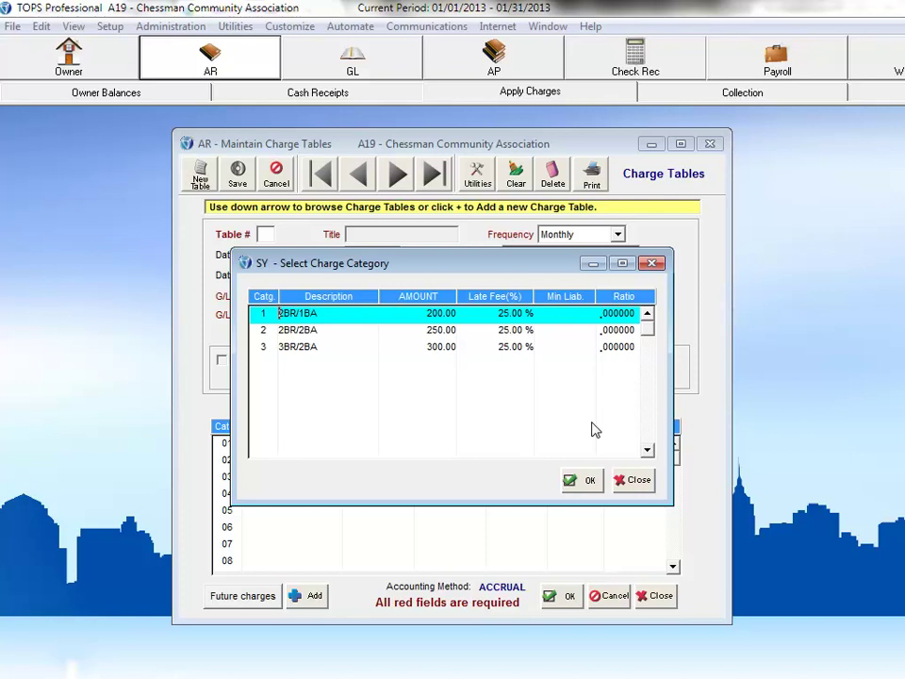
Assign the 2BR/2BA category to every owner on table A1 and confirm.
click(312, 329)
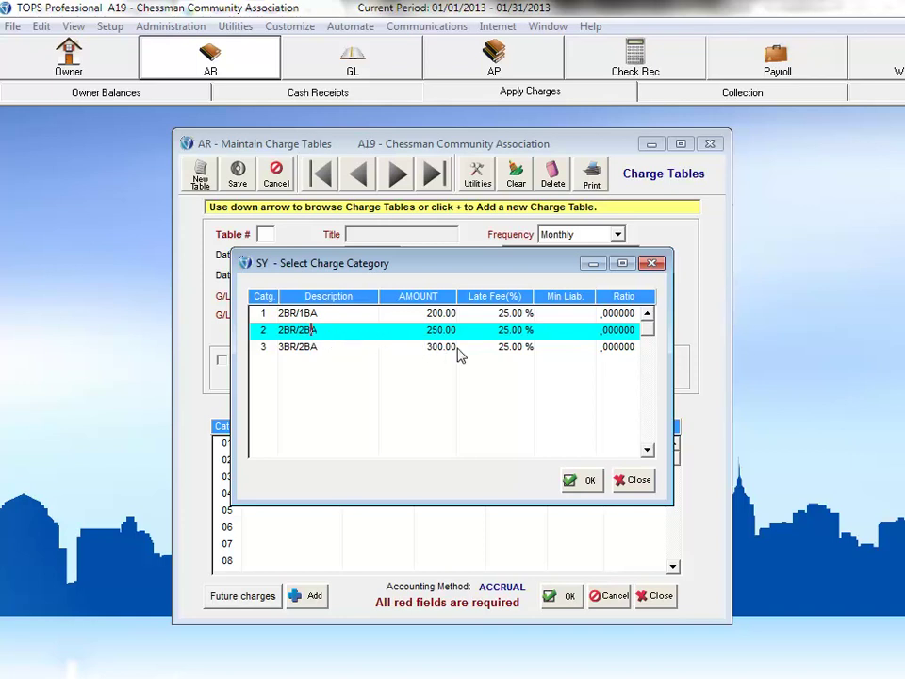
click(575, 482)
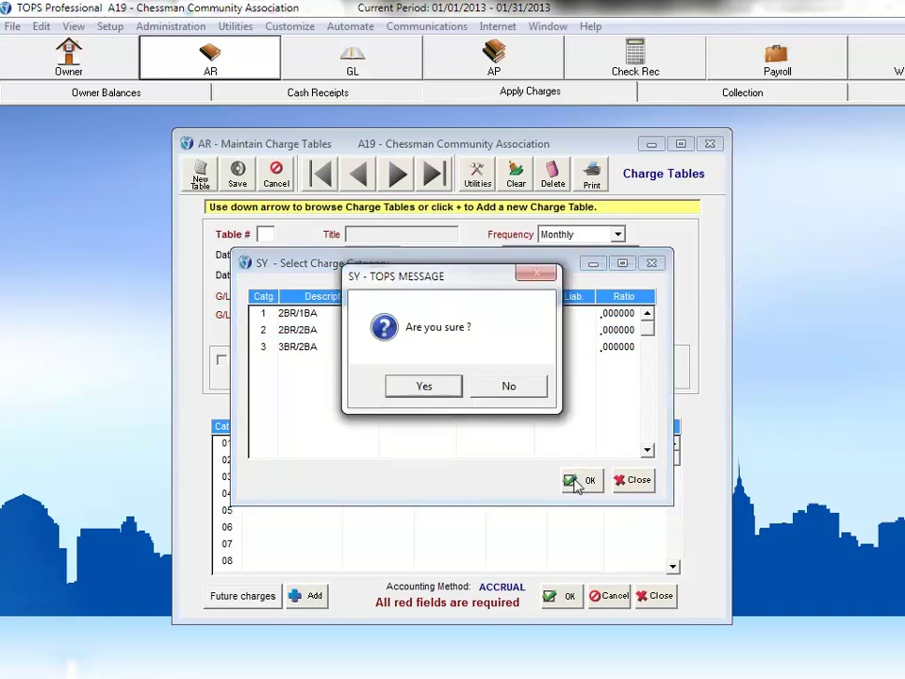
click(421, 390)
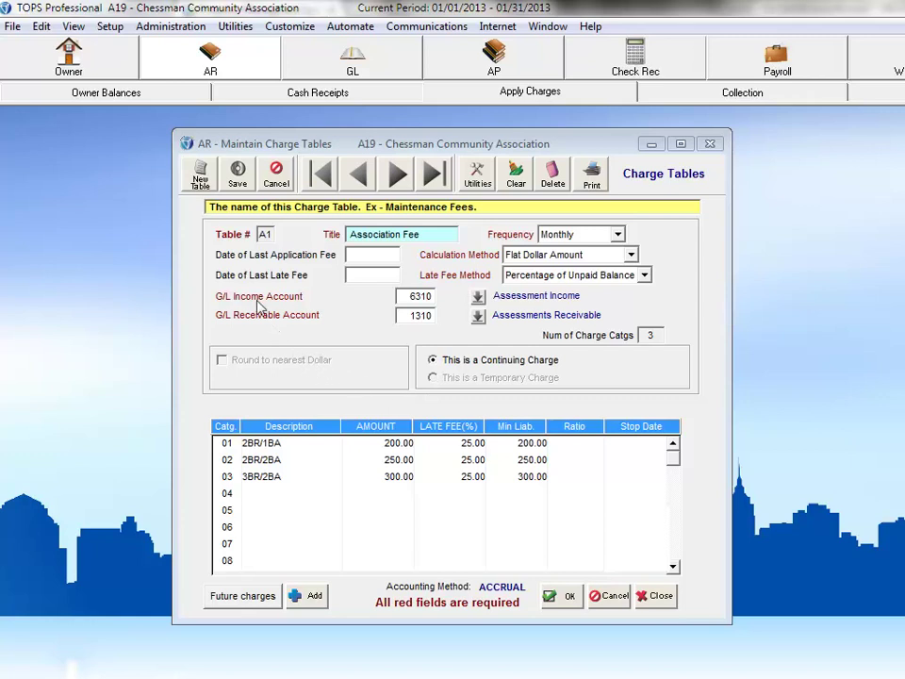
Save and close the A1 charge table, then load the first owner's record in Maintain Owners.
click(236, 175)
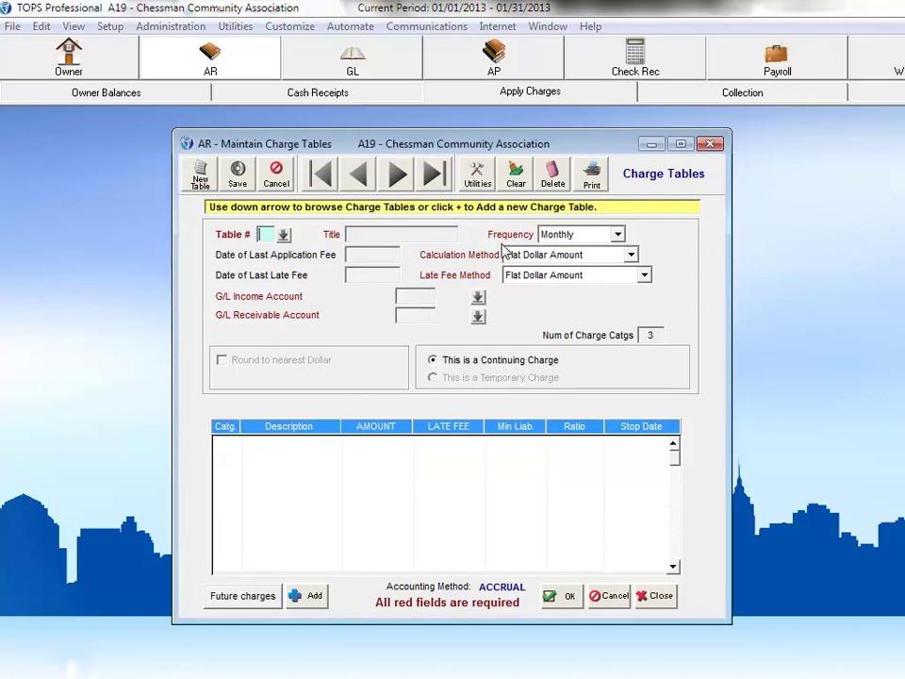
click(657, 594)
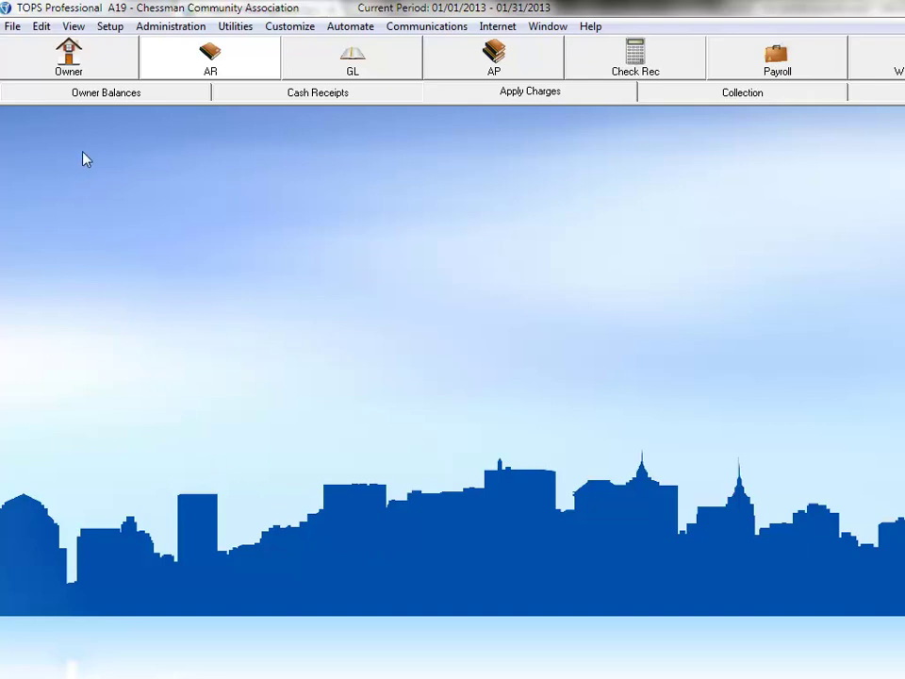
click(81, 62)
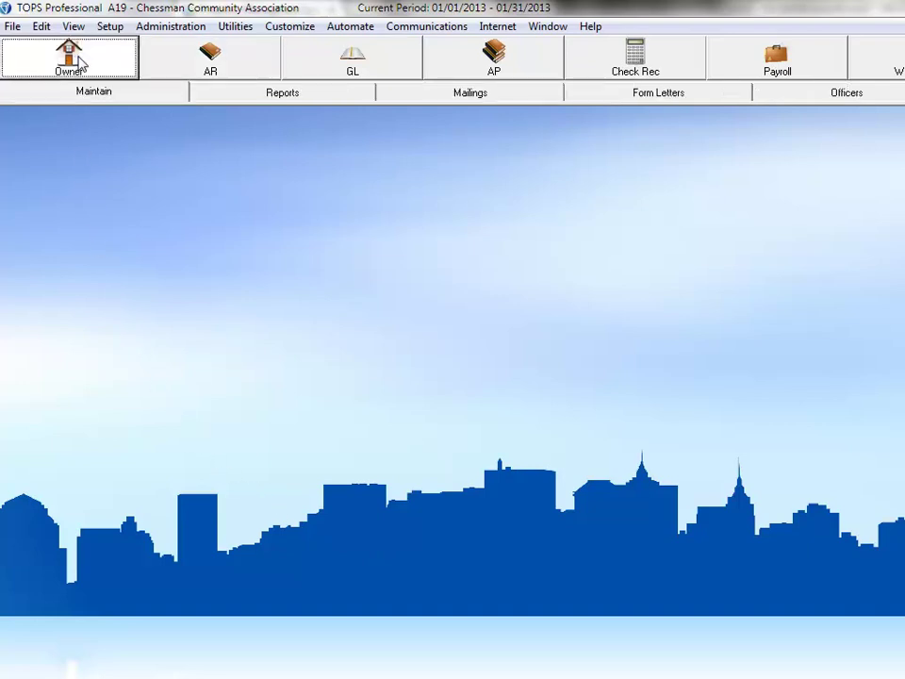
click(93, 92)
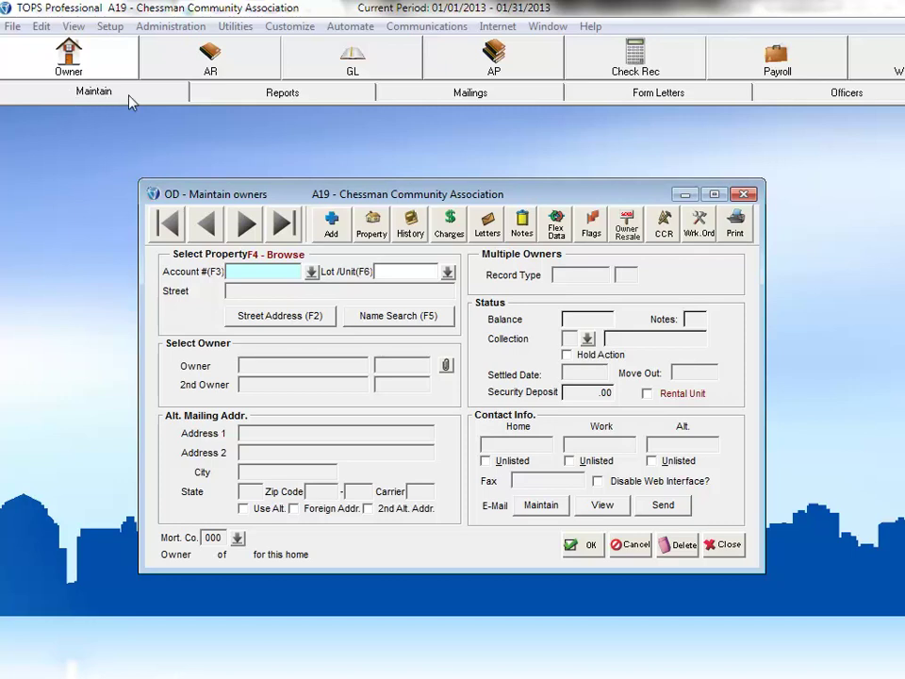
click(249, 224)
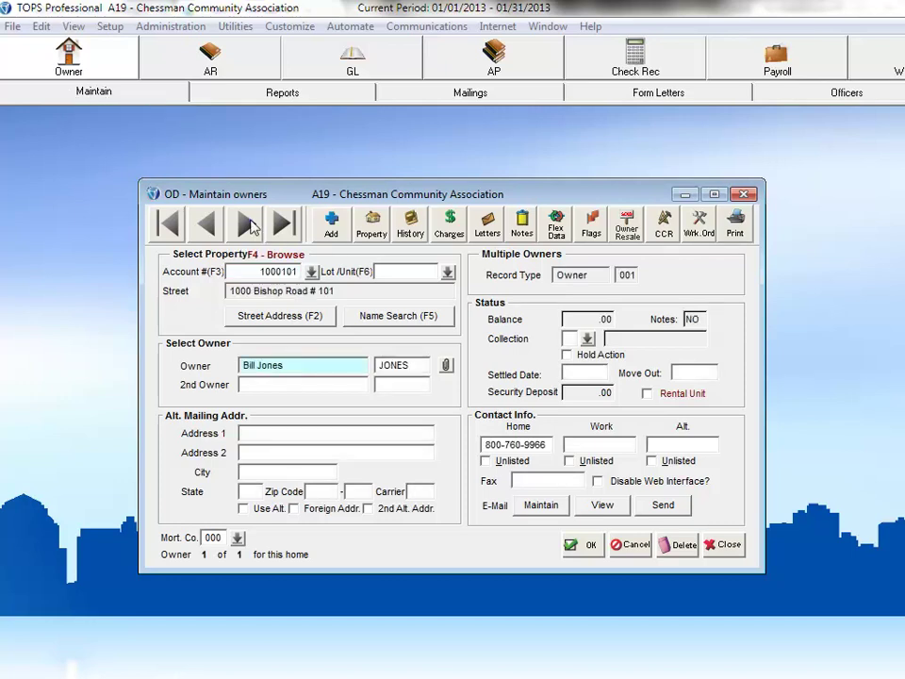
Switch this owner's recurring Association Fee to category 1, 2BR/1BA at 200.00, and save.
click(448, 224)
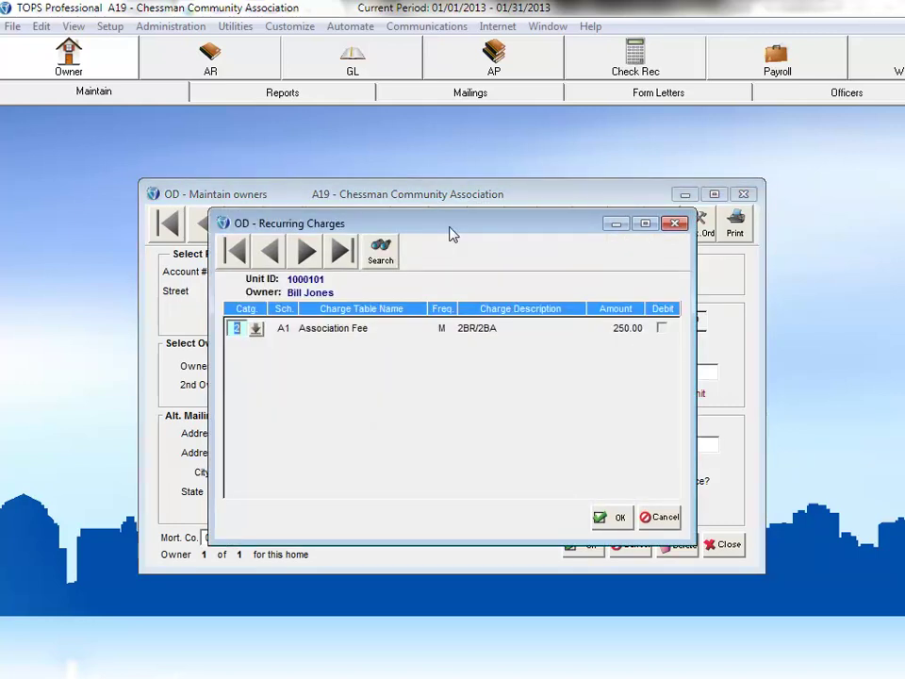
click(255, 329)
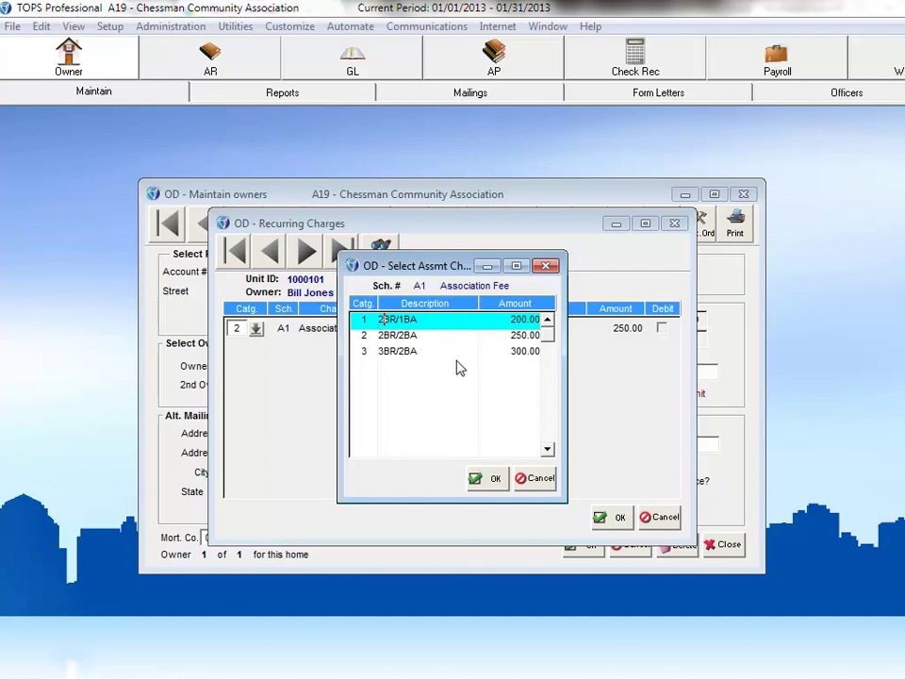
click(484, 479)
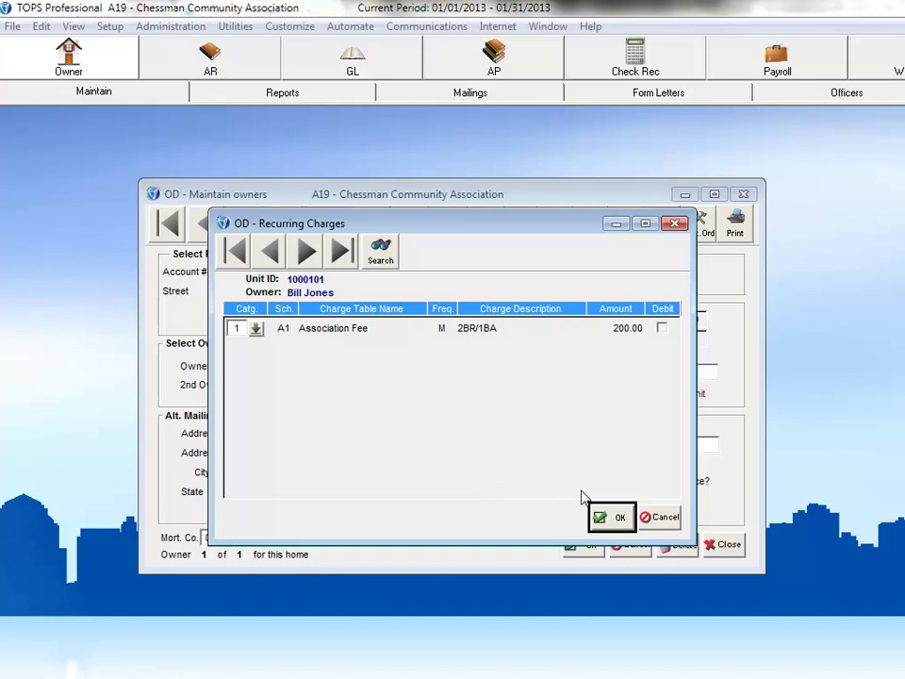
click(599, 514)
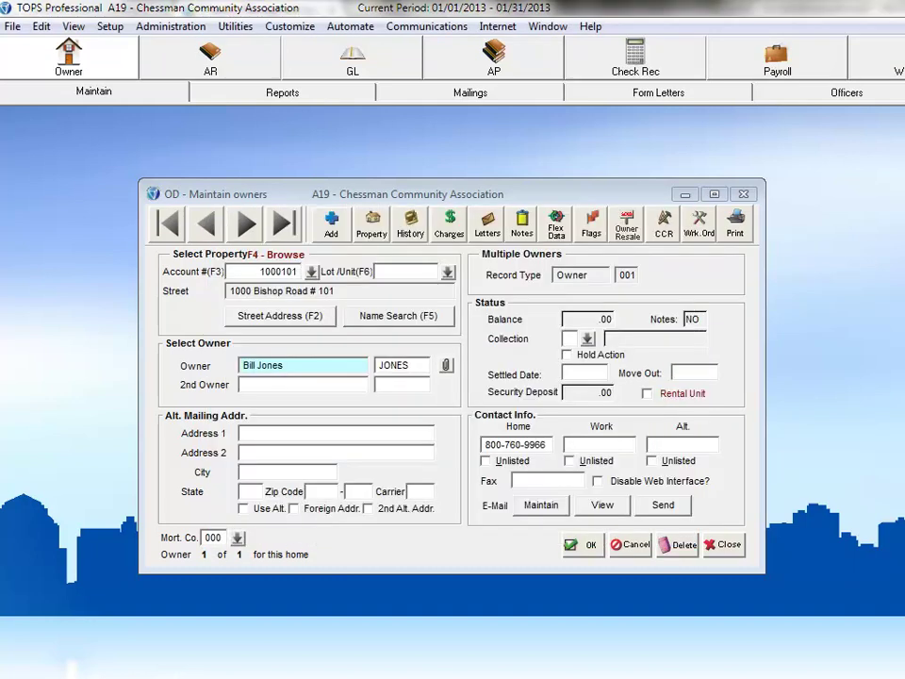